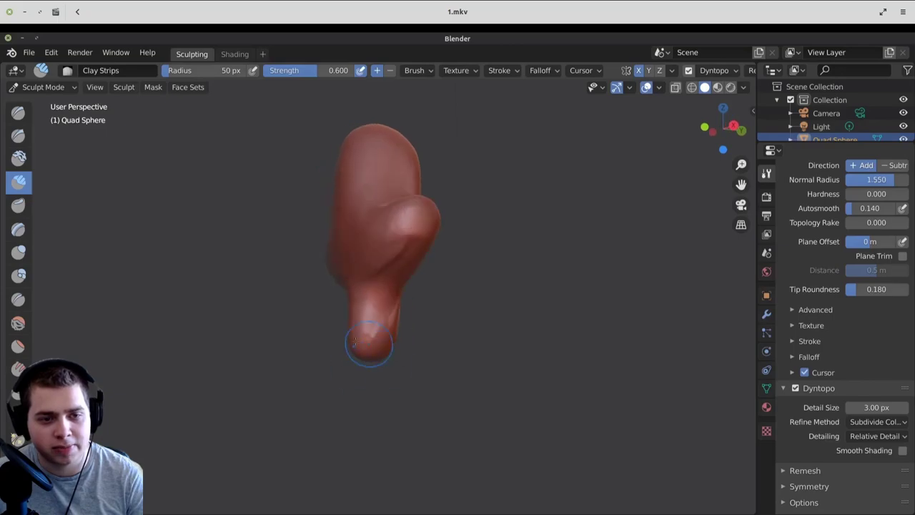
# Sculpt the wide mouth cavity across the lower face with the Clay Strips brush.
pyautogui.scroll(5, 383, 383)
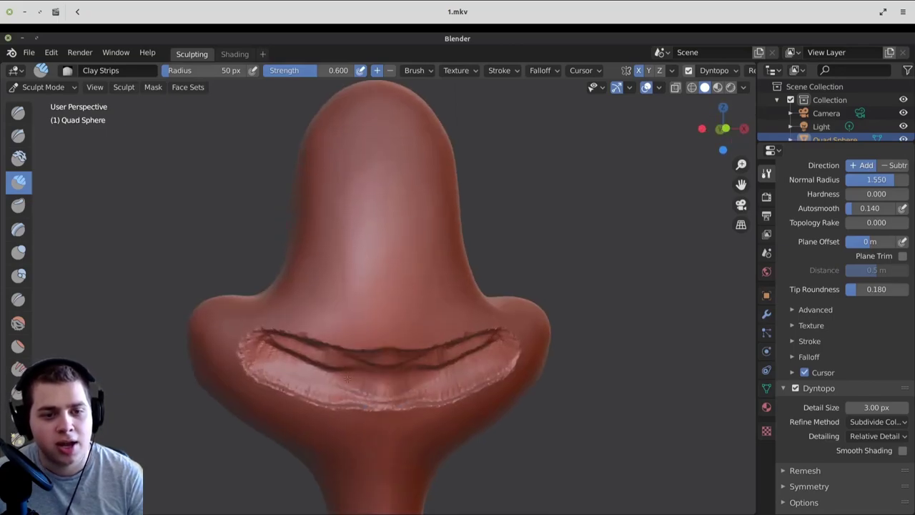
pyautogui.moveTo(379, 336)
pyautogui.mouseDown()
pyautogui.moveTo(372, 366)
pyautogui.moveTo(353, 342)
pyautogui.moveTo(407, 350)
pyautogui.moveTo(361, 341)
pyautogui.mouseUp()
pyautogui.moveTo(287, 322); pyautogui.dragTo(392, 307, button='middle')
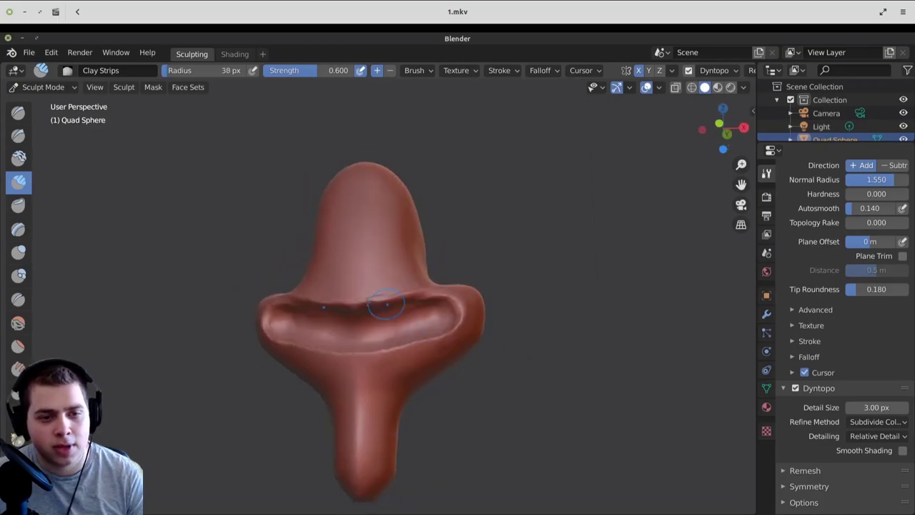
pyautogui.moveTo(458, 319); pyautogui.dragTo(432, 311, button='middle')
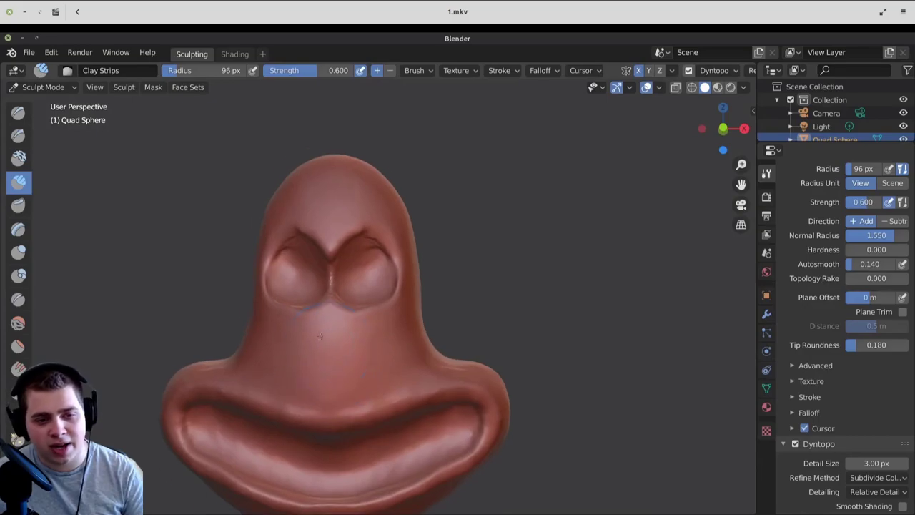
# Build up a large round nose between the eye sockets and the mouth with Clay Strips at radii of 96 and 67 px.
pyautogui.keyDown('shift'); pyautogui.moveTo(322, 401); pyautogui.dragTo(322, 374, button='middle'); pyautogui.keyUp('shift')
pyautogui.moveTo(315, 375)
pyautogui.mouseDown()
pyautogui.moveTo(308, 372)
pyautogui.moveTo(324, 371)
pyautogui.mouseUp()
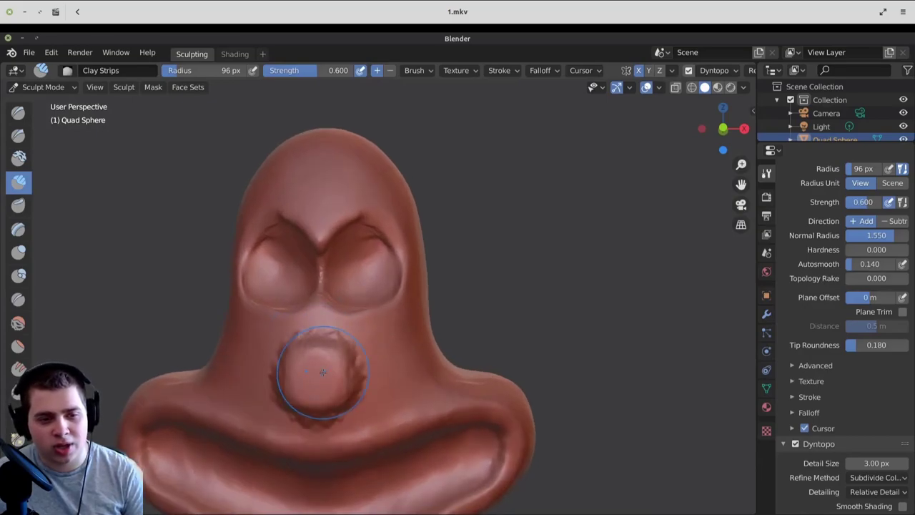
pyautogui.press('f')
pyautogui.click(308, 377)
pyautogui.moveTo(308, 377); pyautogui.dragTo(269, 342, button='middle')
pyautogui.moveTo(269, 342); pyautogui.dragTo(285, 351)
pyautogui.moveTo(285, 351); pyautogui.dragTo(336, 367, button='middle')
pyautogui.moveTo(339, 368); pyautogui.dragTo(364, 368)
pyautogui.moveTo(364, 367); pyautogui.dragTo(322, 358, button='middle')
pyautogui.moveTo(318, 354); pyautogui.dragTo(304, 372)
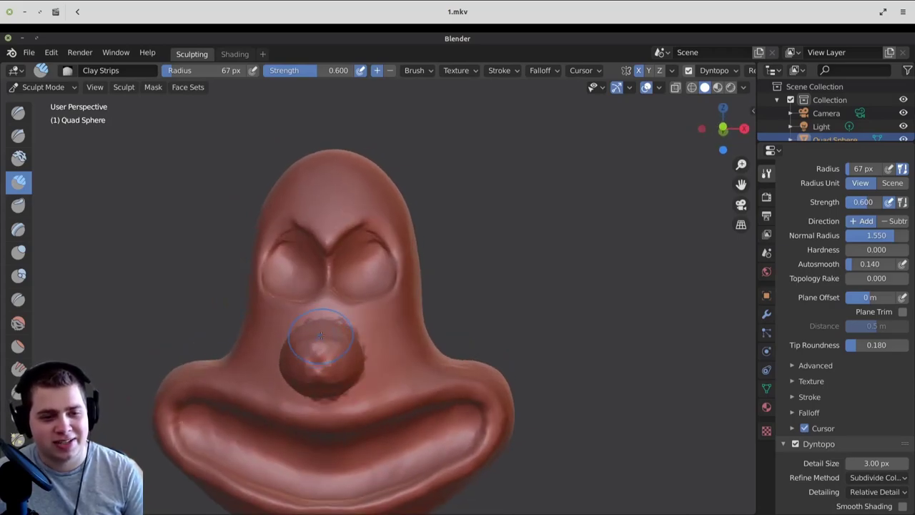
# Reshape the head and nose profile from the side with the Grab brush, enlarging its radius to 193 px.
pyautogui.press('g')
pyautogui.press('KP_3')
pyautogui.moveTo(304, 372); pyautogui.dragTo(320, 299, button='middle')
pyautogui.press('f')
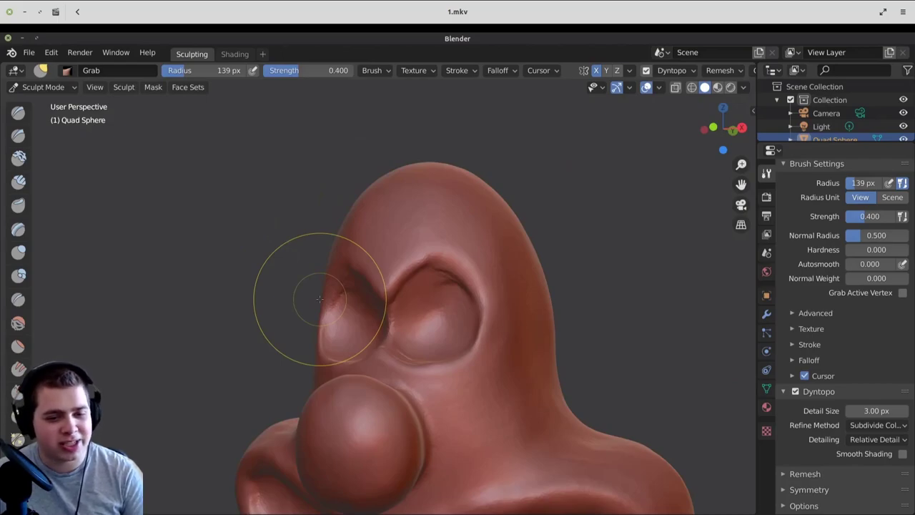
pyautogui.scroll(-5, 319, 299)
pyautogui.press('f')
pyautogui.click(266, 306)
pyautogui.moveTo(265, 306)
pyautogui.mouseDown(button='middle')
pyautogui.moveTo(306, 322)
pyautogui.moveTo(279, 323)
pyautogui.moveTo(296, 337)
pyautogui.moveTo(331, 324)
pyautogui.moveTo(307, 296)
pyautogui.mouseUp(button='middle')
# Build up ears on both sides of the head with a smaller Clay Strips brush and shape them with Grab.
pyautogui.click(18, 181)
pyautogui.press('f')
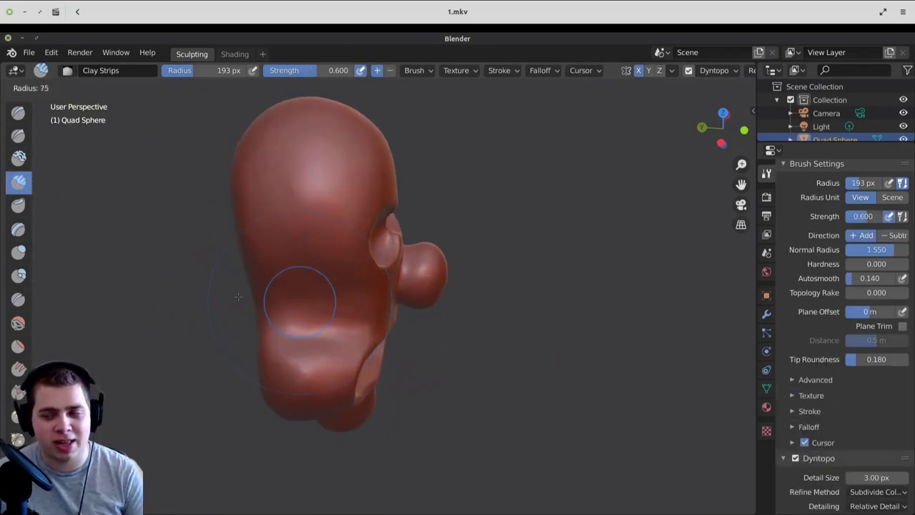
pyautogui.click(277, 316)
pyautogui.press('f')
pyautogui.click(271, 317)
pyautogui.moveTo(271, 316)
pyautogui.mouseDown(button='middle')
pyautogui.moveTo(366, 326)
pyautogui.moveTo(339, 339)
pyautogui.mouseUp(button='middle')
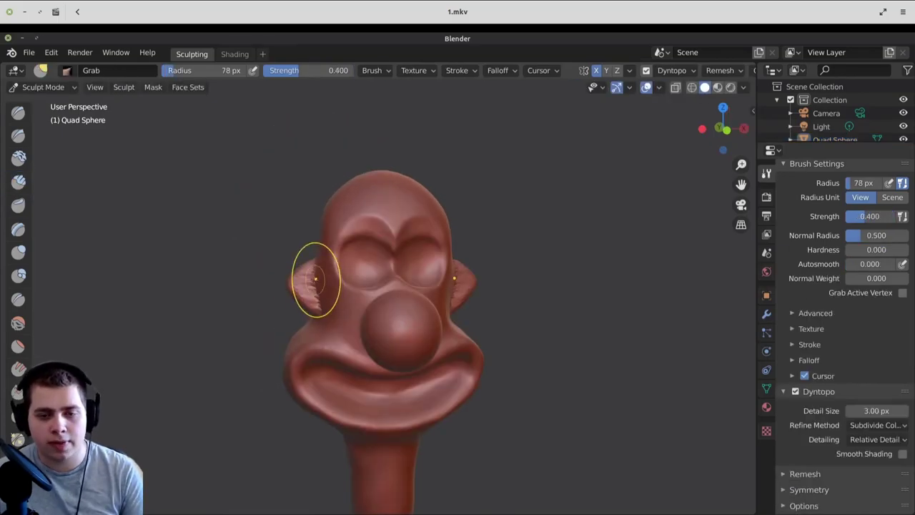
pyautogui.moveTo(301, 276)
pyautogui.mouseDown(button='middle')
pyautogui.moveTo(327, 331)
pyautogui.moveTo(373, 336)
pyautogui.moveTo(400, 303)
pyautogui.mouseUp(button='middle')
pyautogui.press('KP_1')
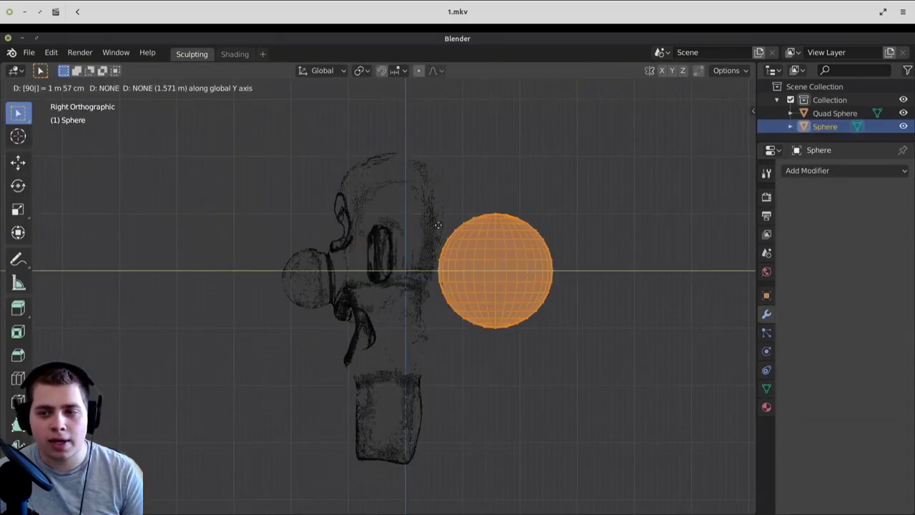
# Move the eye sphere 1.571 m along the Y axis and rotate its whole mesh in Edit Mode.
pyautogui.press('Return')
pyautogui.press('Tab')
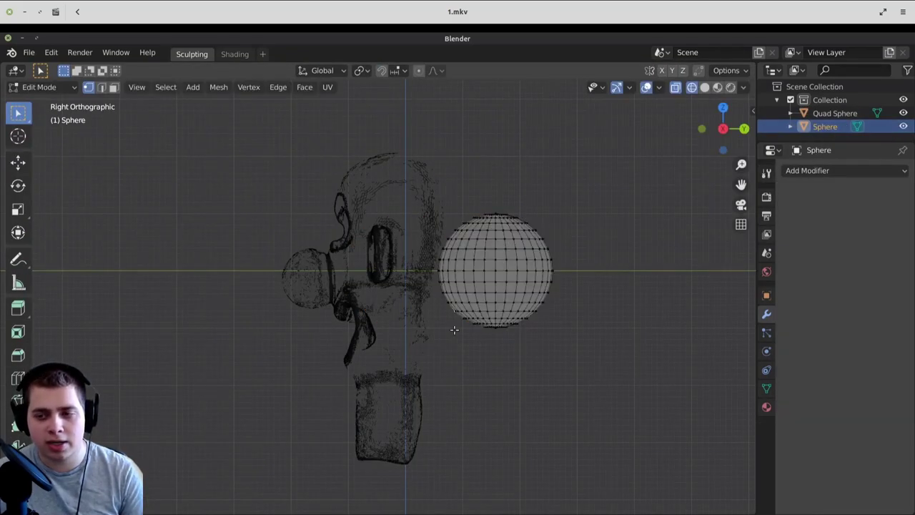
pyautogui.write('ar9')
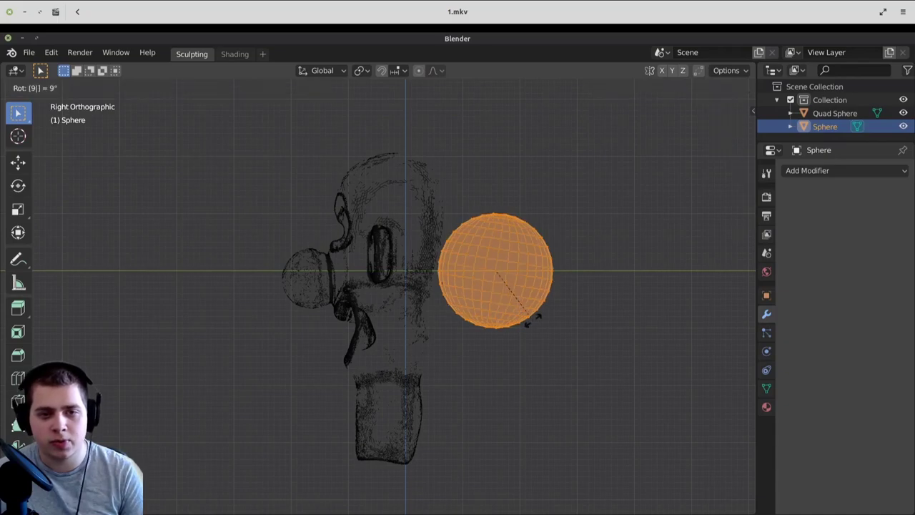
pyautogui.press('Return')
# Move and scale the eye sphere to fit the face and switch the viewport back to solid shading.
pyautogui.scroll(3, 308, 222)
pyautogui.press('g')
pyautogui.click(368, 195)
pyautogui.press('s')
pyautogui.press('Return')
pyautogui.hotkey('shift', 'z')
pyautogui.moveTo(367, 195)
pyautogui.mouseDown(button='middle')
pyautogui.moveTo(405, 272)
pyautogui.moveTo(515, 279)
pyautogui.mouseUp(button='middle')
pyautogui.scroll(3, 497, 278)
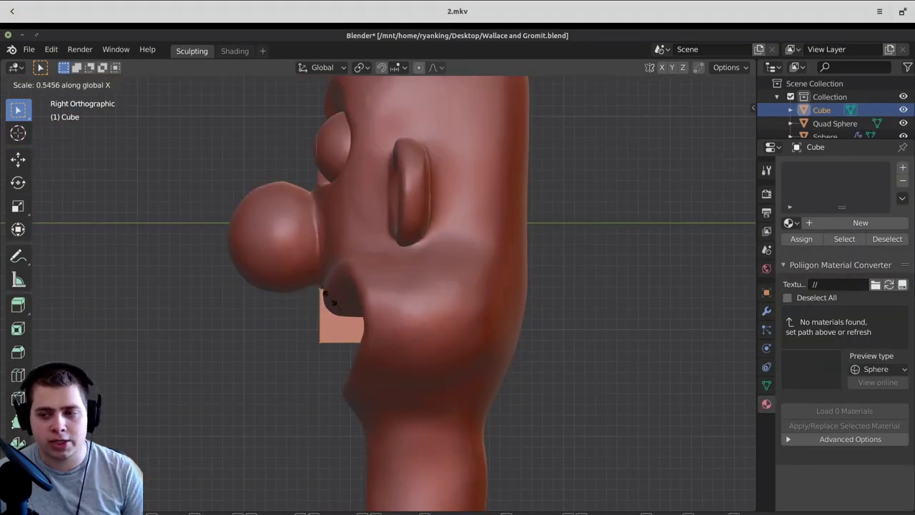
# Halve the mouth cube for mirroring across X, and raise and rotate its outer end to follow the upper lip.
pyautogui.press('z')
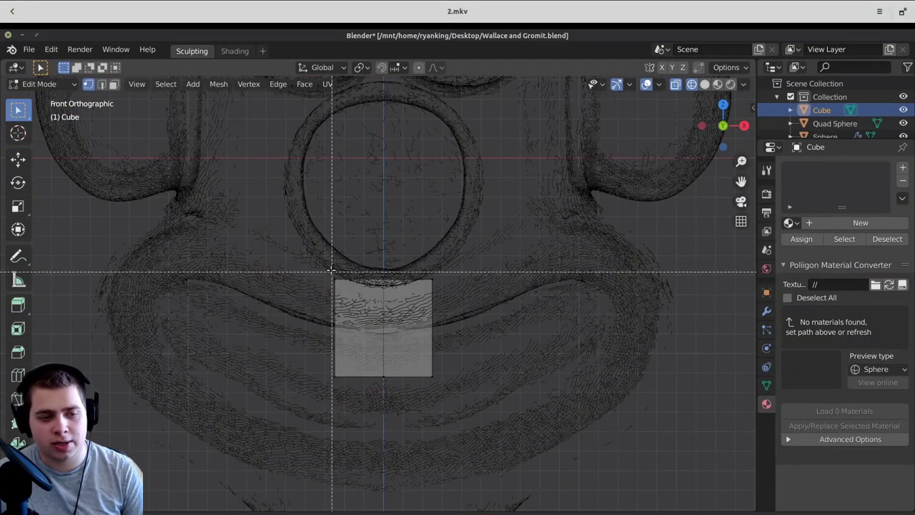
pyautogui.moveTo(346, 255); pyautogui.dragTo(165, 476)
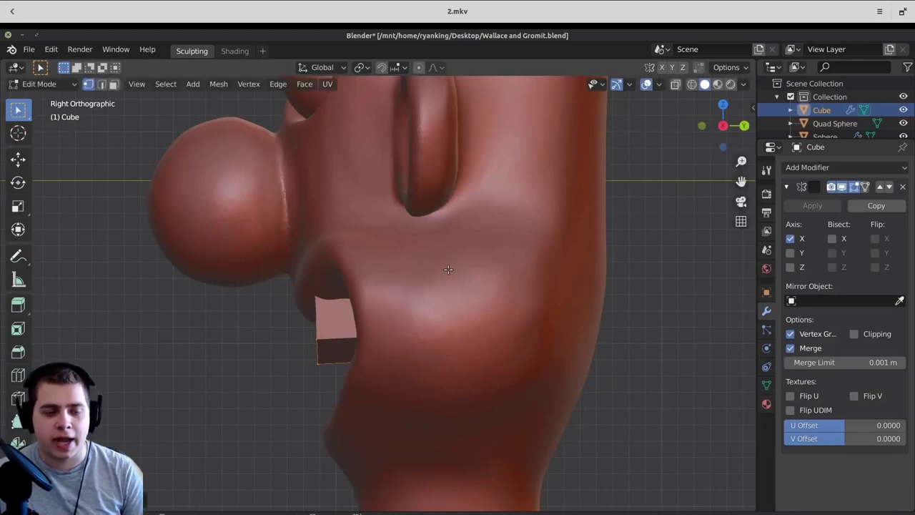
pyautogui.moveTo(458, 272); pyautogui.dragTo(499, 281, button='middle')
pyautogui.press('g')
pyautogui.press('z')
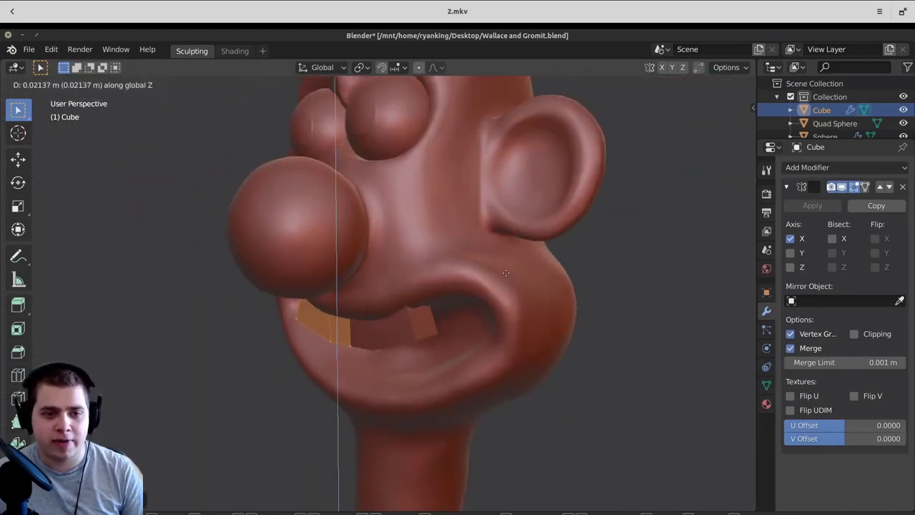
pyautogui.click(404, 341)
pyautogui.moveTo(405, 342); pyautogui.dragTo(532, 254, button='middle')
pyautogui.press('r')
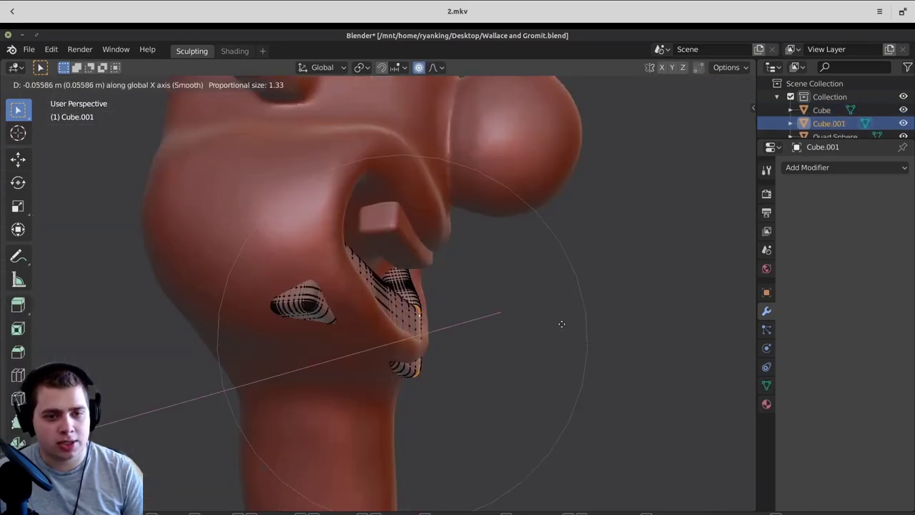
# Bend the lower teeth block along the lower lip by moving its vertices in X and Y with proportional editing.
pyautogui.click(562, 322)
pyautogui.moveTo(562, 321); pyautogui.dragTo(413, 317, button='middle')
pyautogui.press('g')
pyautogui.press('x')
pyautogui.click(414, 314)
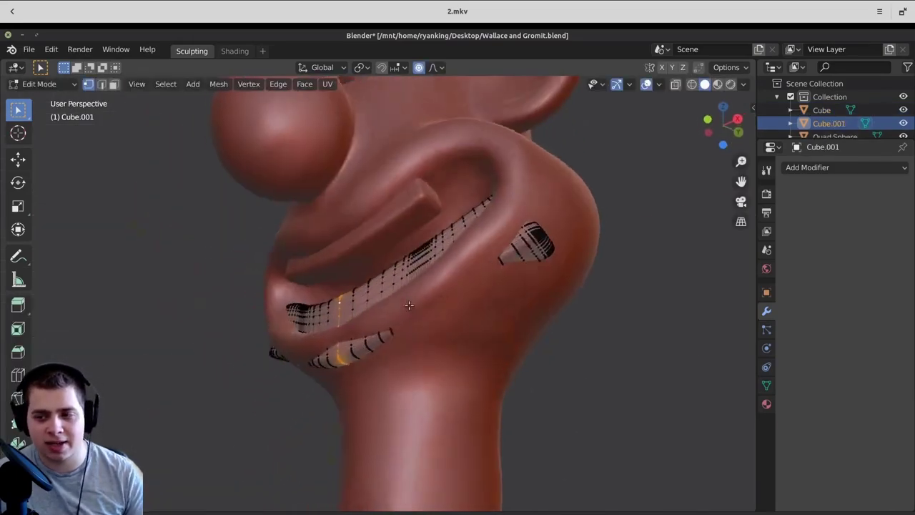
pyautogui.press('g')
pyautogui.press('x')
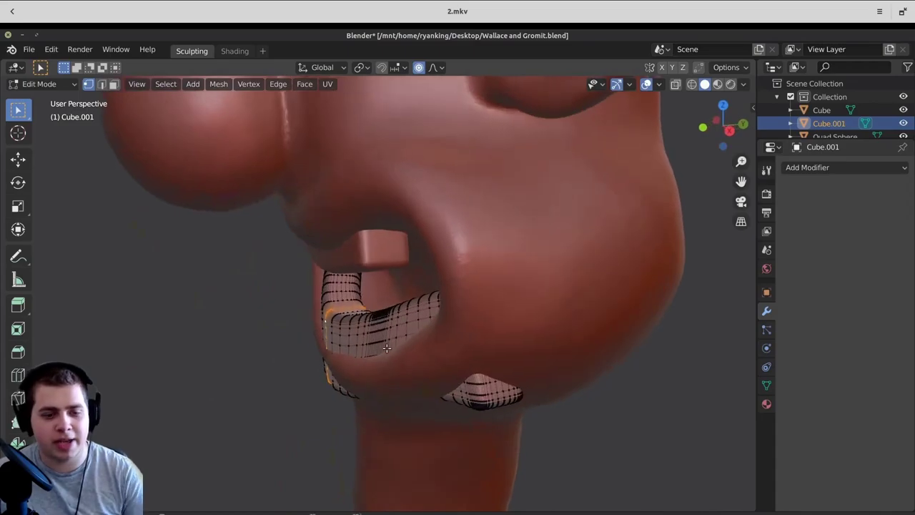
pyautogui.press('g')
pyautogui.press('x')
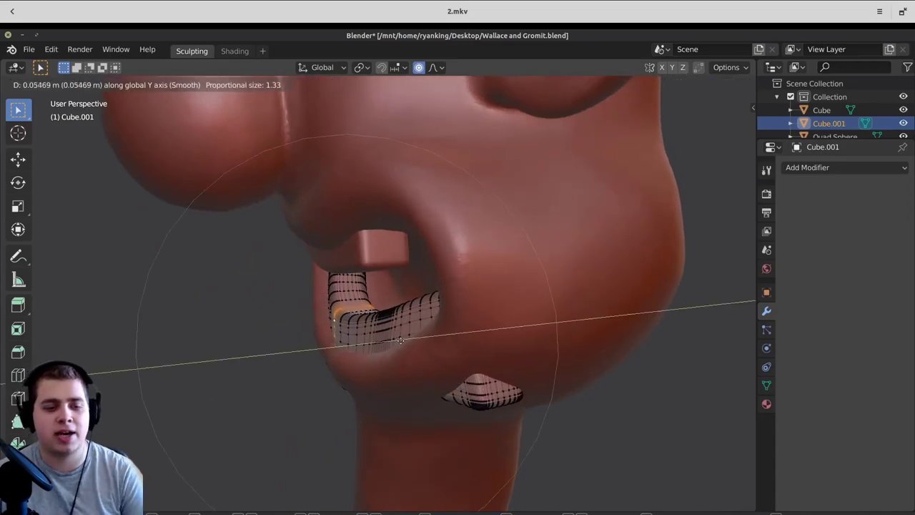
pyautogui.click(398, 344)
# Leave Edit Mode and adjust the lower teeth along the X axis to fit the mouth.
pyautogui.press('Tab')
pyautogui.moveTo(398, 344); pyautogui.dragTo(525, 302, button='middle')
pyautogui.press('g')
pyautogui.press('x')
pyautogui.click(568, 336)
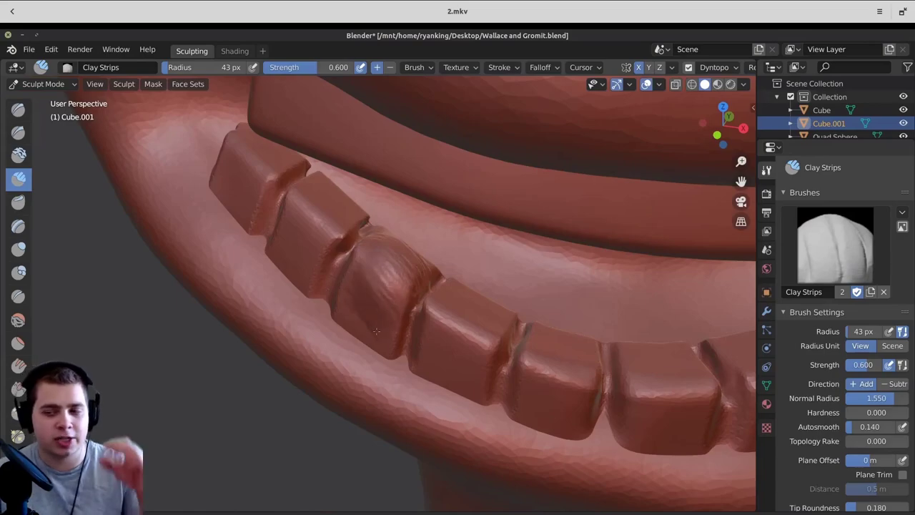
pyautogui.moveTo(395, 313)
pyautogui.mouseDown(button='middle')
pyautogui.moveTo(411, 266)
pyautogui.moveTo(400, 257)
pyautogui.moveTo(429, 236)
pyautogui.mouseUp(button='middle')
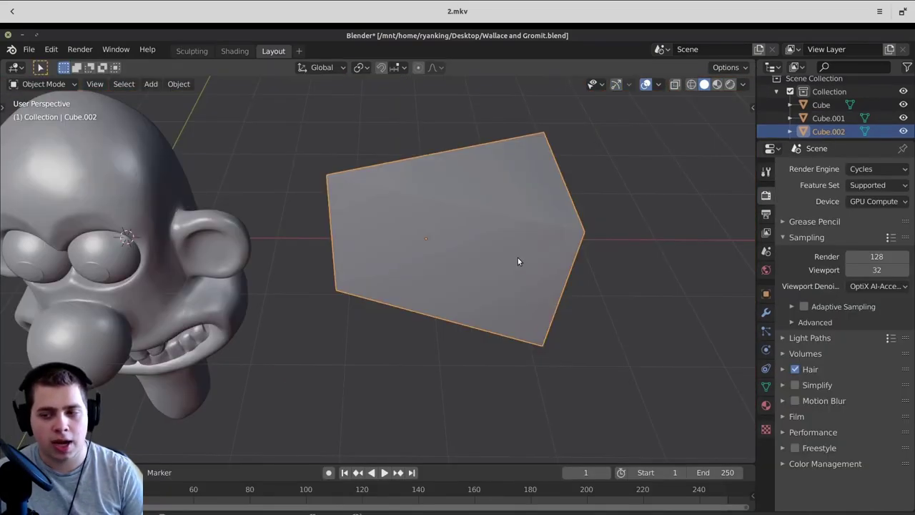
# Reshape the Cube.002 block beside the head into a wedge with a triangular top in Edit Mode.
pyautogui.press('Tab')
pyautogui.moveTo(519, 261)
pyautogui.mouseDown(button='middle')
pyautogui.moveTo(511, 282)
pyautogui.moveTo(454, 279)
pyautogui.mouseUp(button='middle')
pyautogui.press('z')
pyautogui.click(608, 286)
pyautogui.moveTo(608, 287); pyautogui.dragTo(562, 303, button='middle')
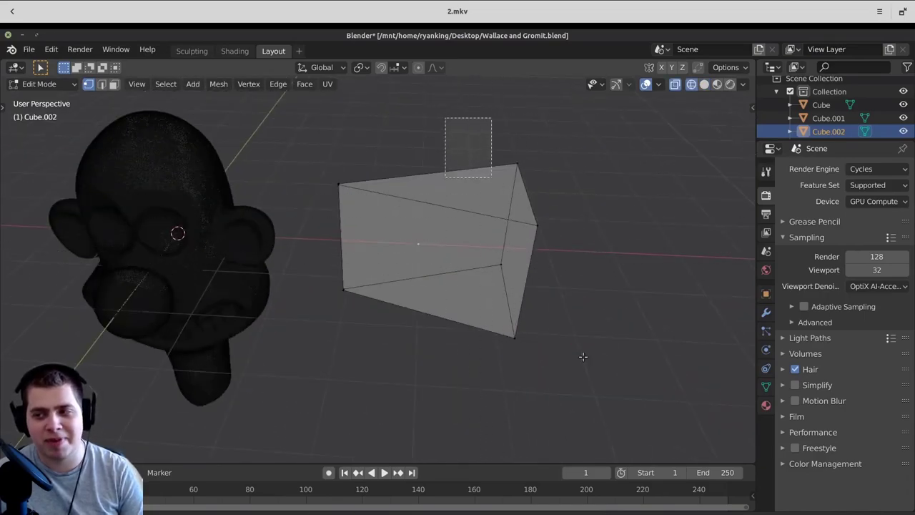
pyautogui.press('z')
pyautogui.press('s')
pyautogui.press('Tab')
# Open the wedge in the Sculpting workspace, enable Dyntopo and carve a round cheese hole with Clay Strips at 46 px.
pyautogui.moveTo(532, 337)
pyautogui.mouseDown(button='middle')
pyautogui.moveTo(552, 329)
pyautogui.moveTo(525, 290)
pyautogui.mouseUp(button='middle')
pyautogui.hotkey('ctrl', 'pageup')
pyautogui.hotkey('ctrl', 'pageup')
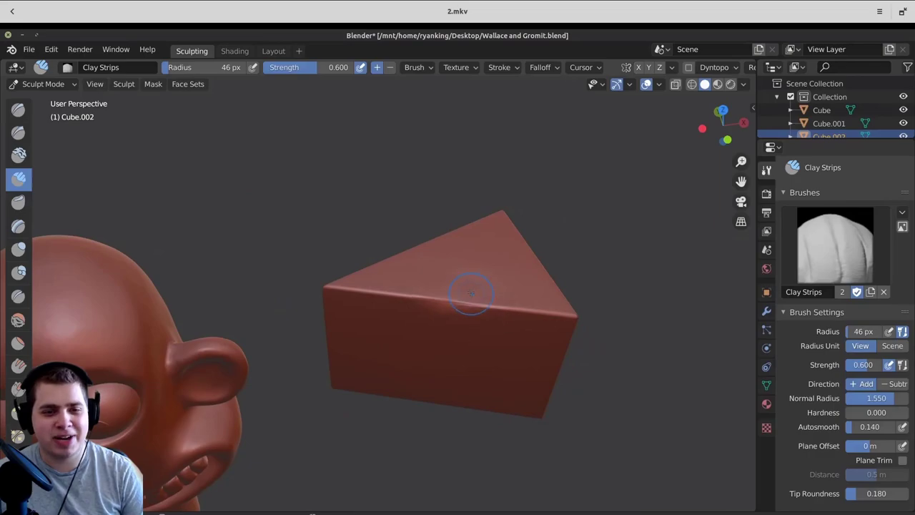
pyautogui.hotkey('ctrl', 'd')
pyautogui.click(468, 293)
pyautogui.moveTo(468, 293); pyautogui.dragTo(391, 327, button='middle')
pyautogui.moveTo(384, 330); pyautogui.dragTo(384, 327)
pyautogui.moveTo(385, 327)
pyautogui.mouseDown(button='middle')
pyautogui.moveTo(382, 268)
pyautogui.moveTo(378, 276)
pyautogui.mouseUp(button='middle')
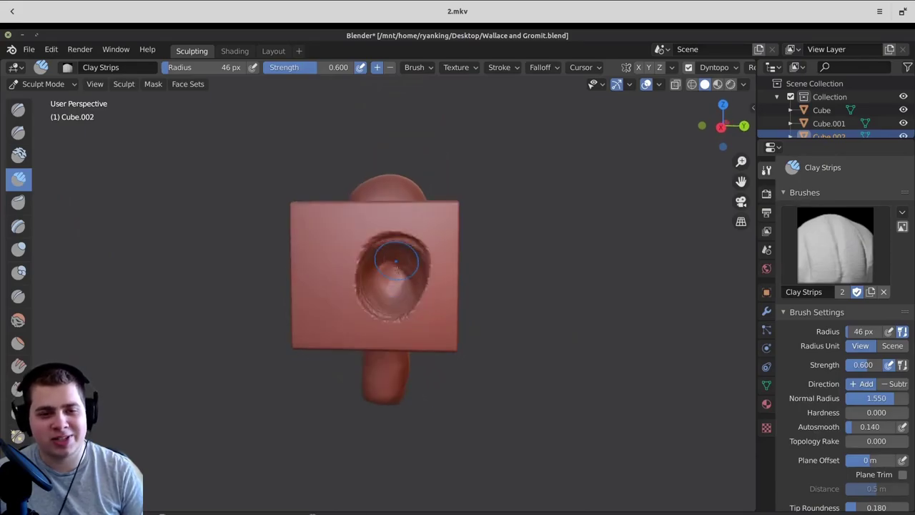
pyautogui.scroll(-2, 378, 275)
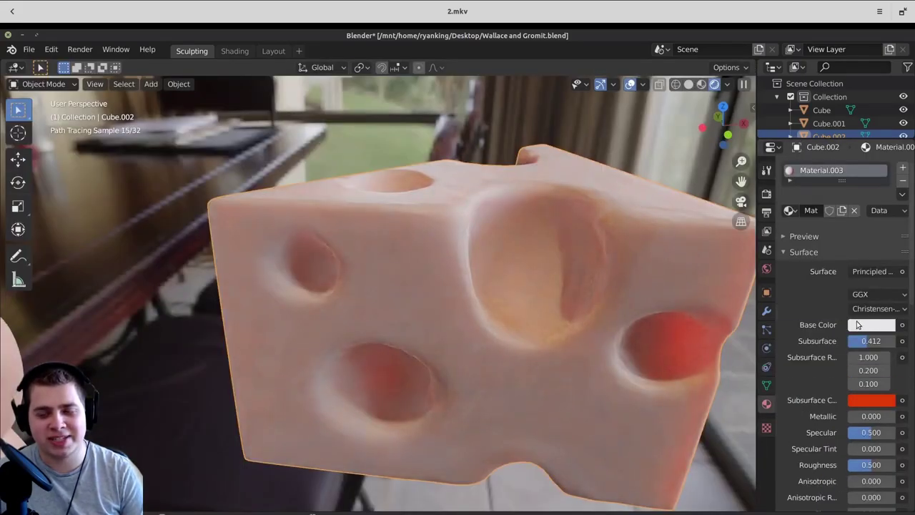
# Set the cheese material's base colour to yellow and its Subsurface to 0.225.
pyautogui.click(871, 325)
pyautogui.moveTo(801, 191); pyautogui.dragTo(785, 210)
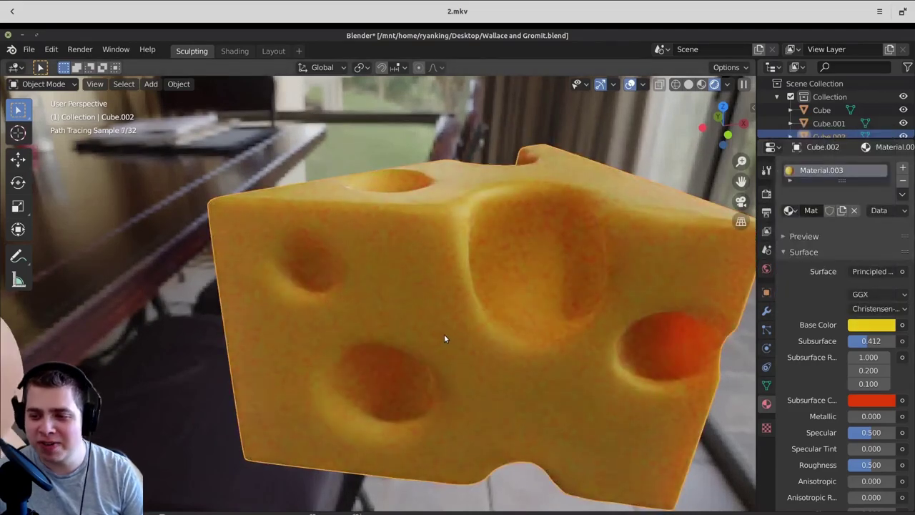
pyautogui.scroll(-3, 444, 334)
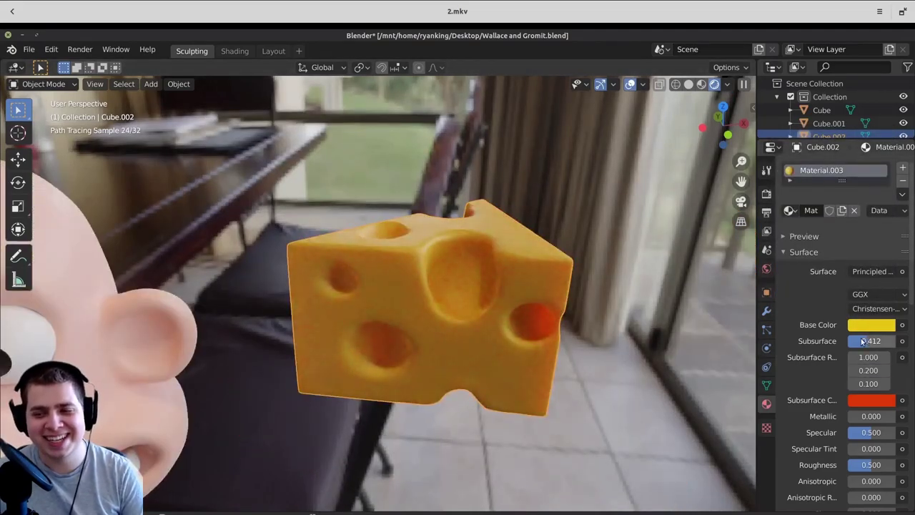
pyautogui.moveTo(871, 340); pyautogui.dragTo(840, 341)
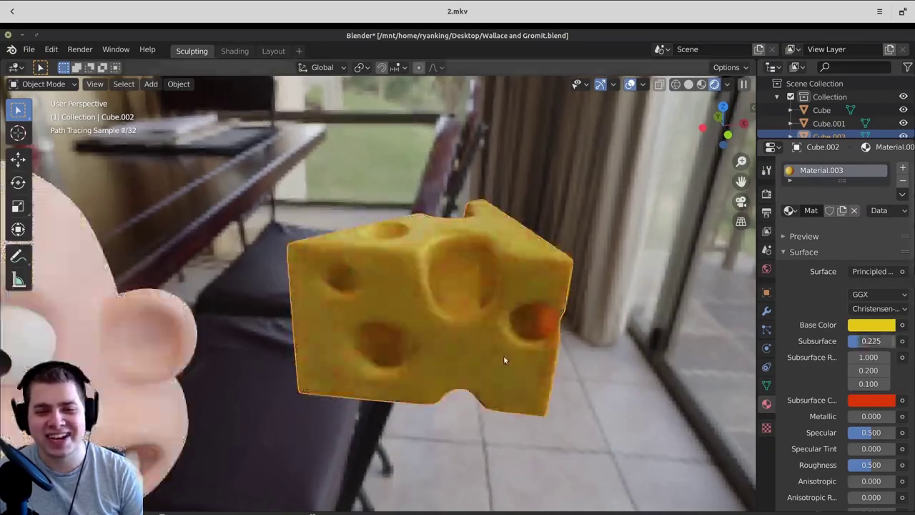
pyautogui.scroll(-5, 499, 361)
pyautogui.scroll(4, 468, 397)
pyautogui.moveTo(474, 388); pyautogui.dragTo(443, 379, button='middle')
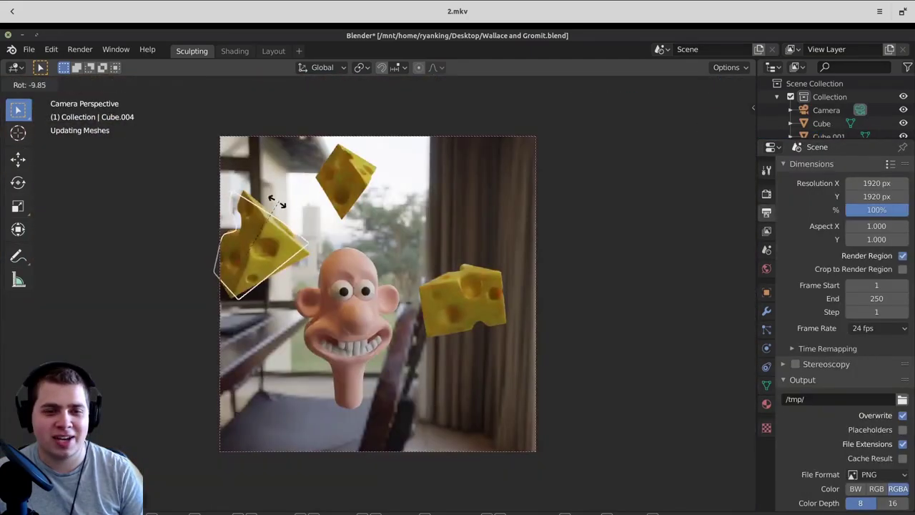
# Rotate the cheese wedge Cube.004 into a tilted pose beside the head and save the file.
pyautogui.press('r')
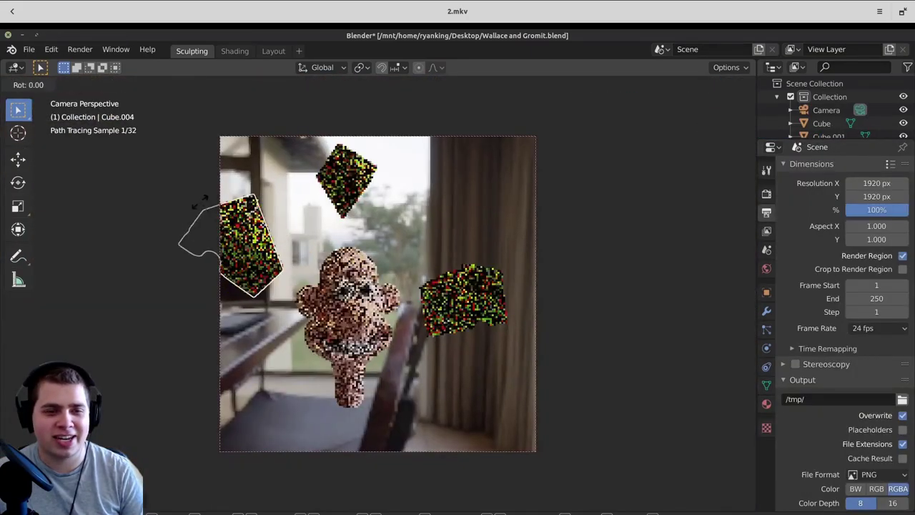
pyautogui.press('Escape')
pyautogui.press('r')
pyautogui.press('r')
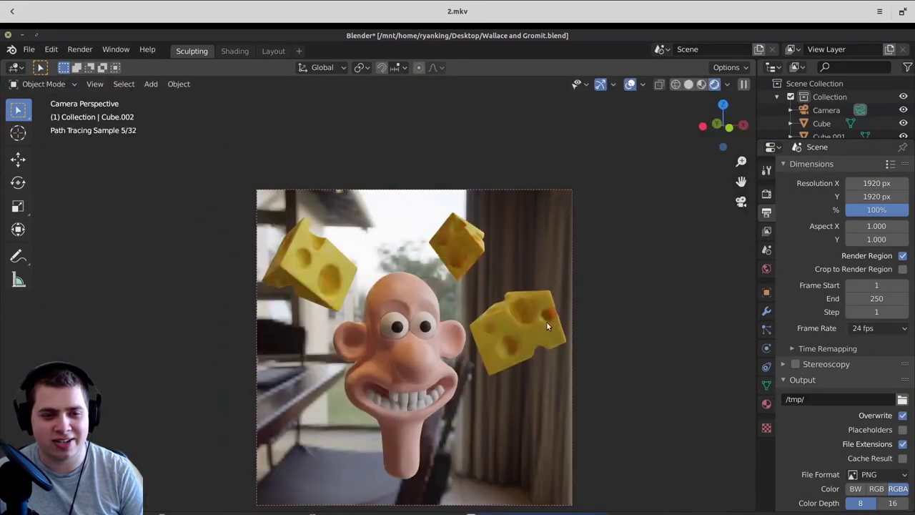
pyautogui.hotkey('ctrl', 's')
pyautogui.rightClick(434, 309)
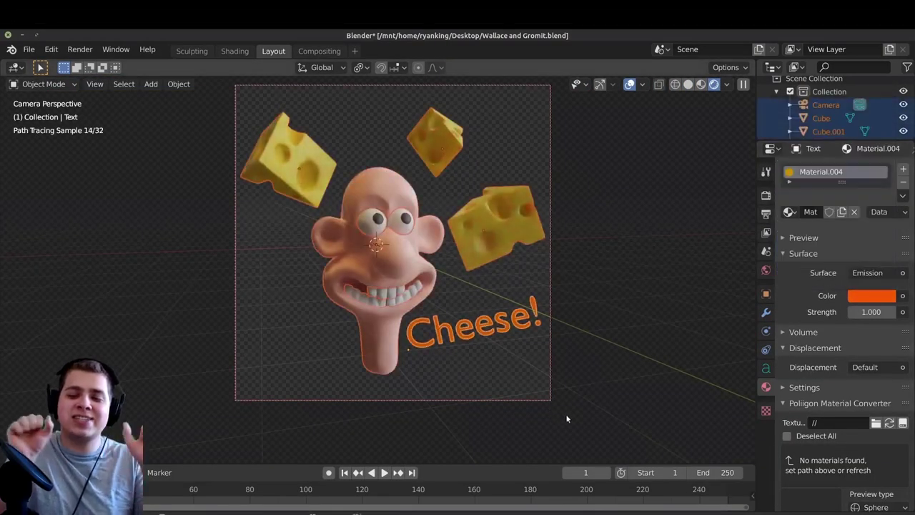
pyautogui.click(851, 253)
pyautogui.click(851, 269)
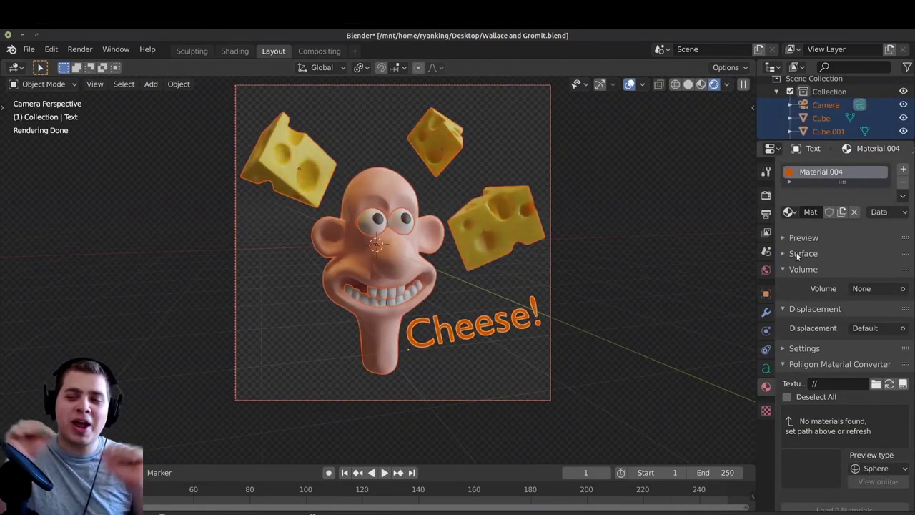
pyautogui.click(851, 253)
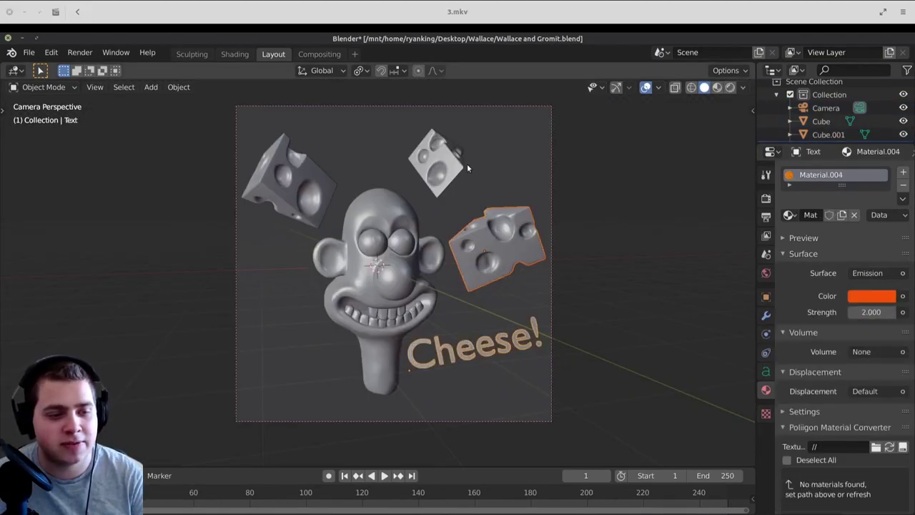
# Add the small upper cheese wedge to the selection containing the larger wedge and the "Cheese!" text.
pyautogui.keyDown('shift'); pyautogui.click(461, 165); pyautogui.keyUp('shift')
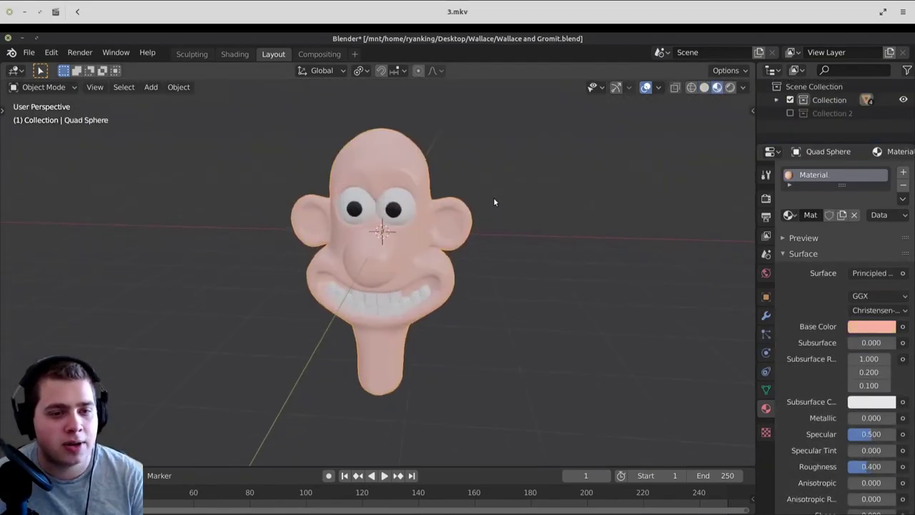
# Add a cube below the neck for the torso and widen its lower section along the Y axis.
pyautogui.hotkey('shift', 'a')
pyautogui.press('Escape')
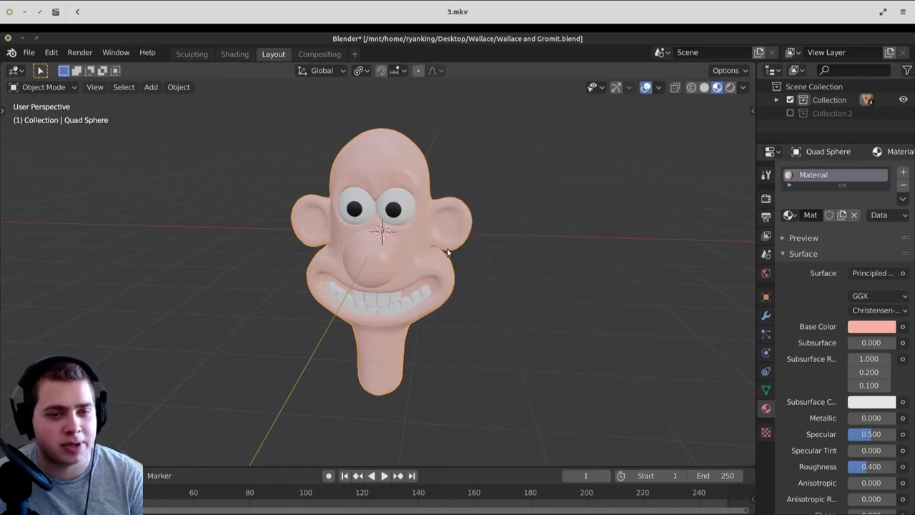
pyautogui.scroll(-3, 488, 182)
pyautogui.scroll(3, 466, 190)
pyautogui.hotkey('shift', 'a')
pyautogui.moveTo(466, 187)
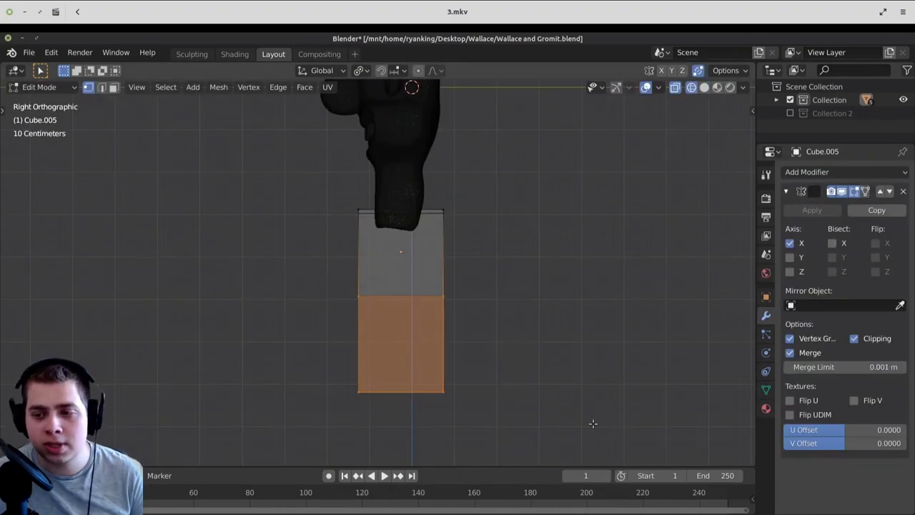
pyautogui.press('s')
pyautogui.press('y')
pyautogui.click(640, 379)
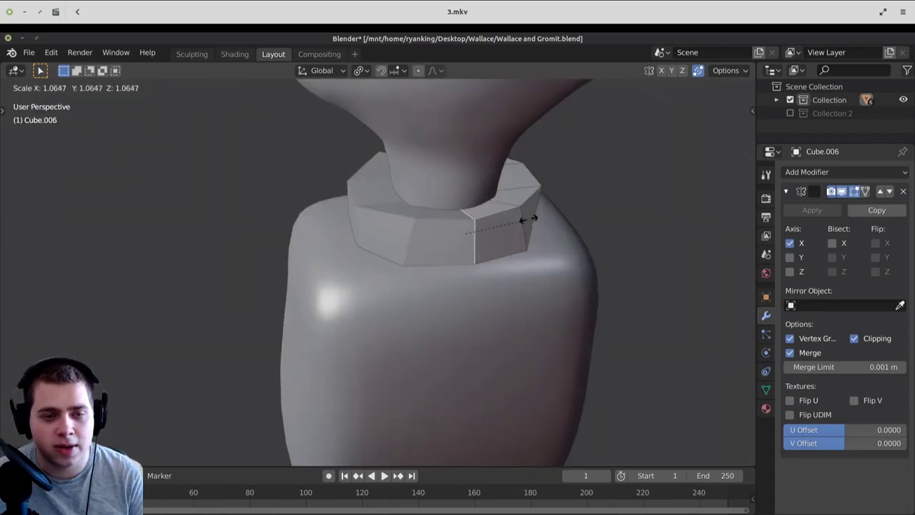
# Enlarge the selected section of the collar ring and delete geometry to leave an opening in the collar.
pyautogui.click(531, 206)
pyautogui.press('Tab')
pyautogui.press('Tab')
pyautogui.moveTo(598, 207); pyautogui.dragTo(514, 221, button='middle')
pyautogui.press('x')
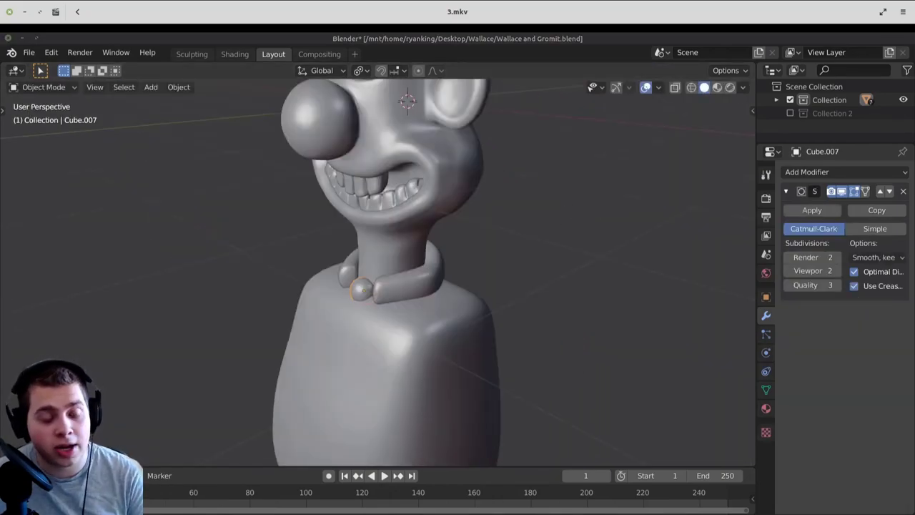
# Delete one half of the tie mesh and sculpt folds on the sides of the knot with Clay Strips at 46 px.
pyautogui.press('KP_3')
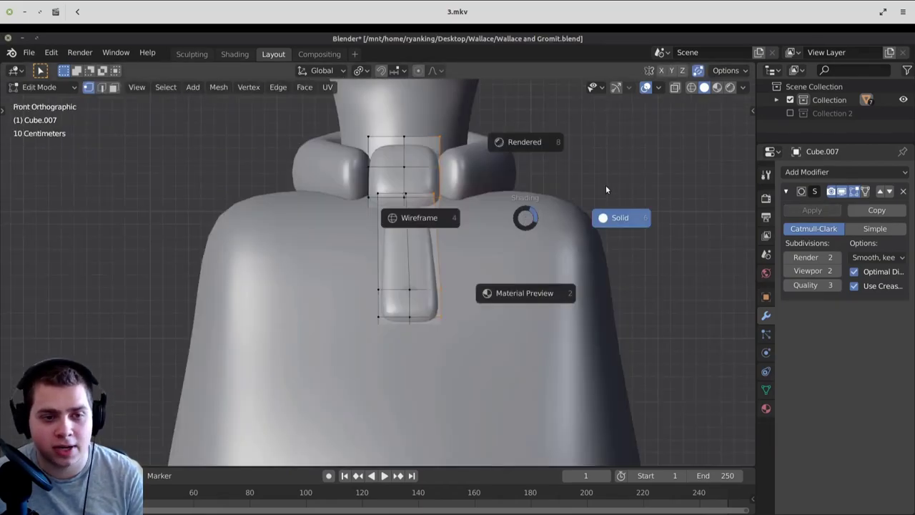
pyautogui.press('x')
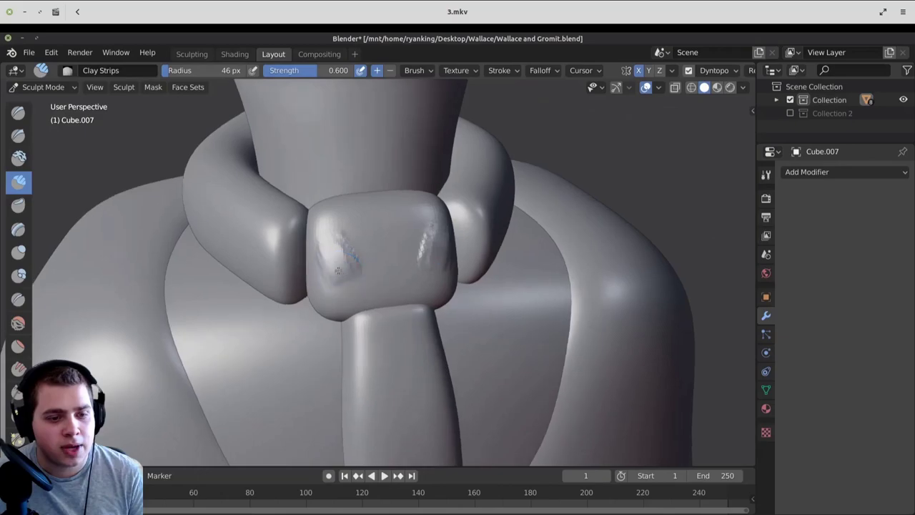
pyautogui.moveTo(322, 243); pyautogui.dragTo(337, 276)
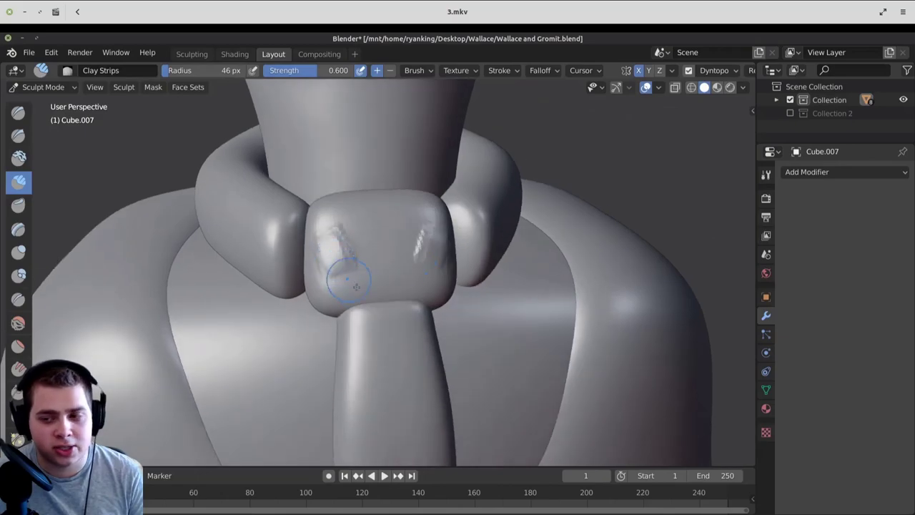
pyautogui.moveTo(433, 222); pyautogui.dragTo(438, 265)
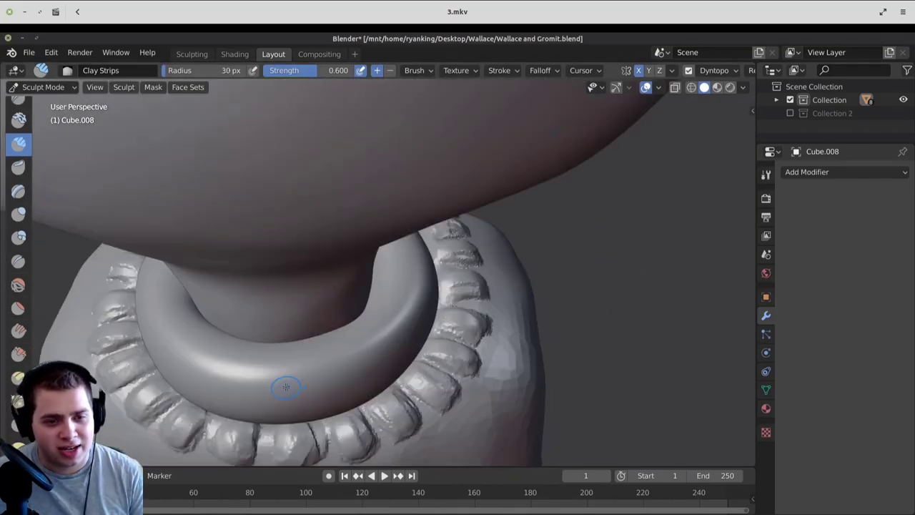
# Switch to the Grab brush for the knitted vest and enlarge its radius to about 85 px.
pyautogui.press('g')
pyautogui.press('f')
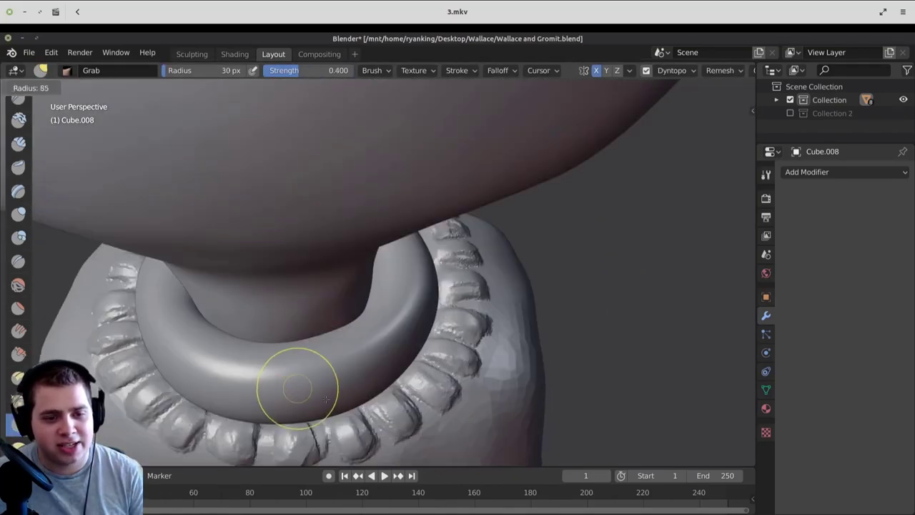
pyautogui.click(328, 397)
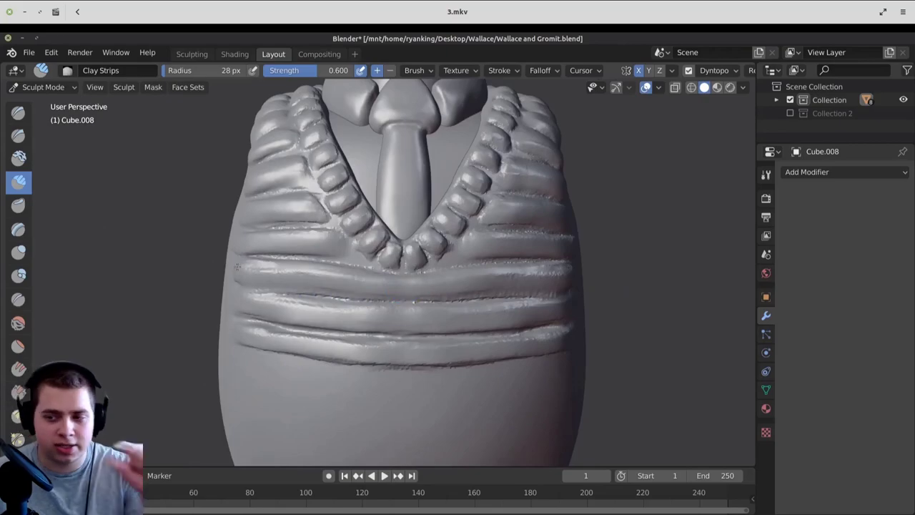
# Carve a slanted groove across a knit ridge of the vest with the Crease brush at 20 px and strength 0.820.
pyautogui.moveTo(237, 266); pyautogui.dragTo(347, 267, button='middle')
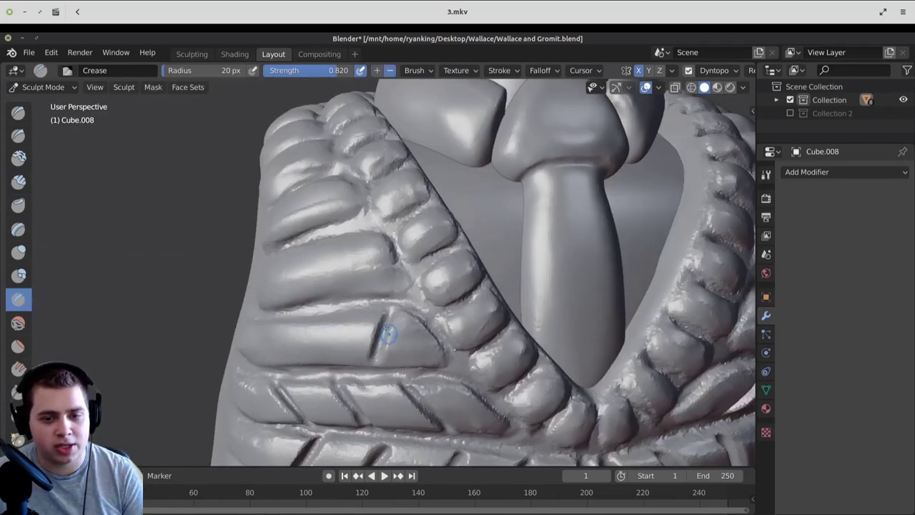
pyautogui.moveTo(389, 327); pyautogui.dragTo(372, 373)
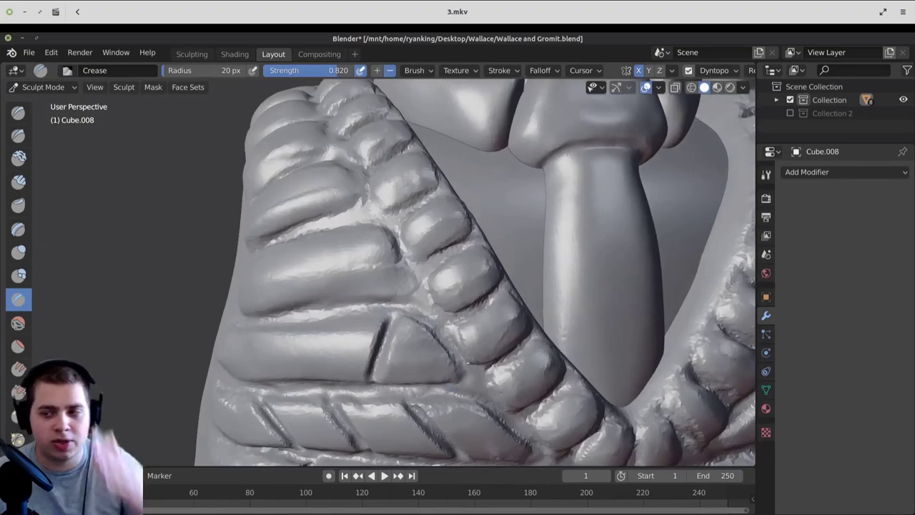
pyautogui.moveTo(472, 370)
pyautogui.mouseDown(button='middle')
pyautogui.moveTo(417, 311)
pyautogui.moveTo(371, 327)
pyautogui.moveTo(377, 301)
pyautogui.mouseUp(button='middle')
pyautogui.moveTo(418, 337); pyautogui.dragTo(411, 322, button='middle')
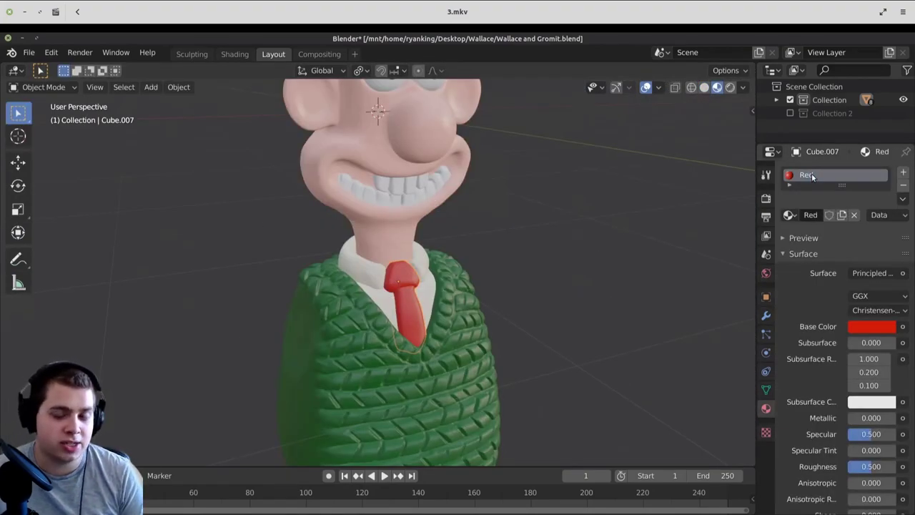
# Name the knitted vest's material Green and create a new material for the teeth object Cube.
pyautogui.click(445, 351)
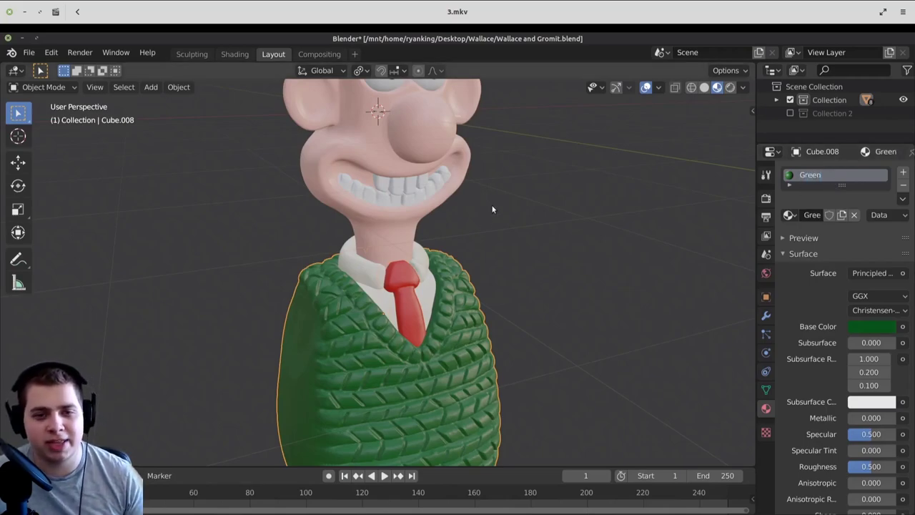
pyautogui.moveTo(454, 122); pyautogui.dragTo(458, 107, button='middle')
pyautogui.click(408, 213)
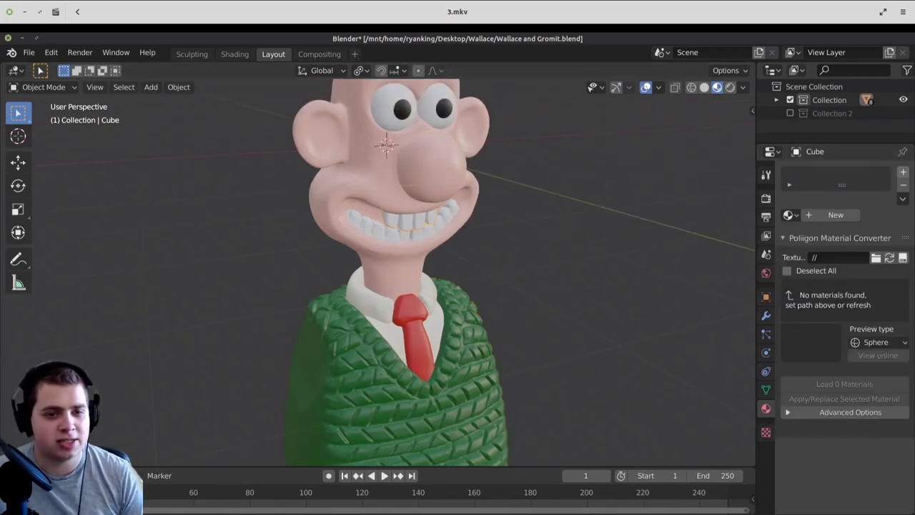
pyautogui.click(829, 214)
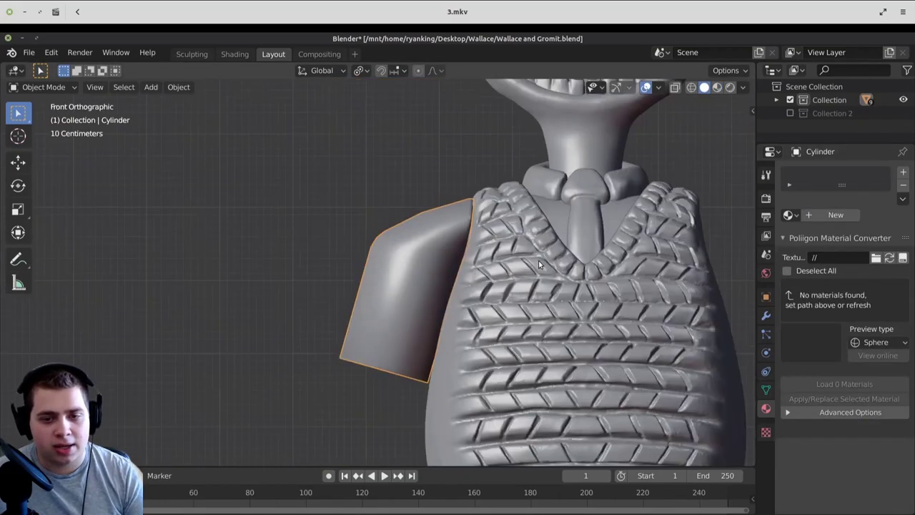
# Sculpt the cylinder arm, building up the shoulder with Clay Strips at 47 px and reshaping the arm with Grab at 89 px.
pyautogui.scroll(-1, 463, 286)
pyautogui.keyDown('shift'); pyautogui.moveTo(423, 321); pyautogui.dragTo(484, 241, button='middle'); pyautogui.keyUp('shift')
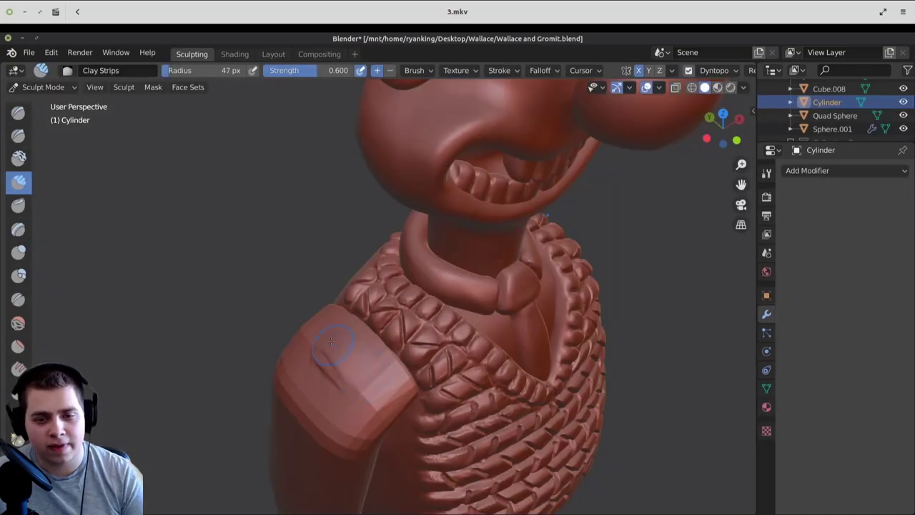
pyautogui.moveTo(358, 370); pyautogui.dragTo(339, 330, button='middle')
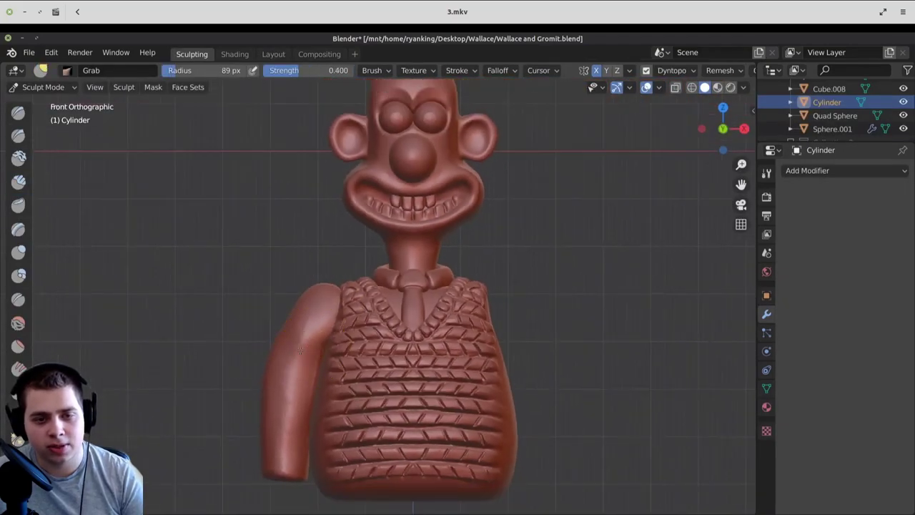
pyautogui.moveTo(306, 352)
pyautogui.mouseDown(button='middle')
pyautogui.moveTo(377, 392)
pyautogui.moveTo(443, 357)
pyautogui.moveTo(337, 347)
pyautogui.mouseUp(button='middle')
pyautogui.scroll(3, 402, 346)
pyautogui.moveTo(395, 345); pyautogui.dragTo(492, 367, button='middle')
pyautogui.scroll(-3, 493, 367)
pyautogui.scroll(-1, 461, 359)
pyautogui.moveTo(462, 360); pyautogui.dragTo(449, 349)
pyautogui.moveTo(446, 368)
pyautogui.mouseDown(button='middle')
pyautogui.moveTo(316, 337)
pyautogui.moveTo(333, 359)
pyautogui.mouseUp(button='middle')
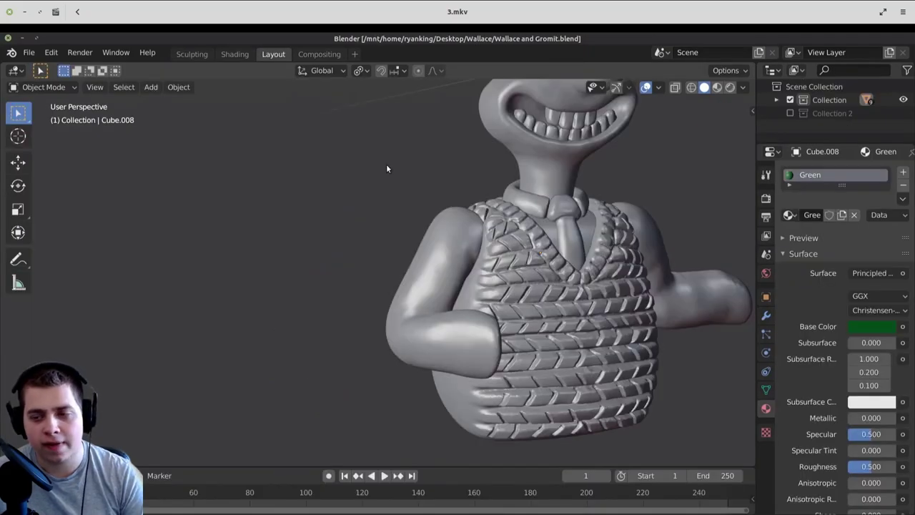
# Add a cube mesh as the base for the hand.
pyautogui.scroll(-5, 386, 169)
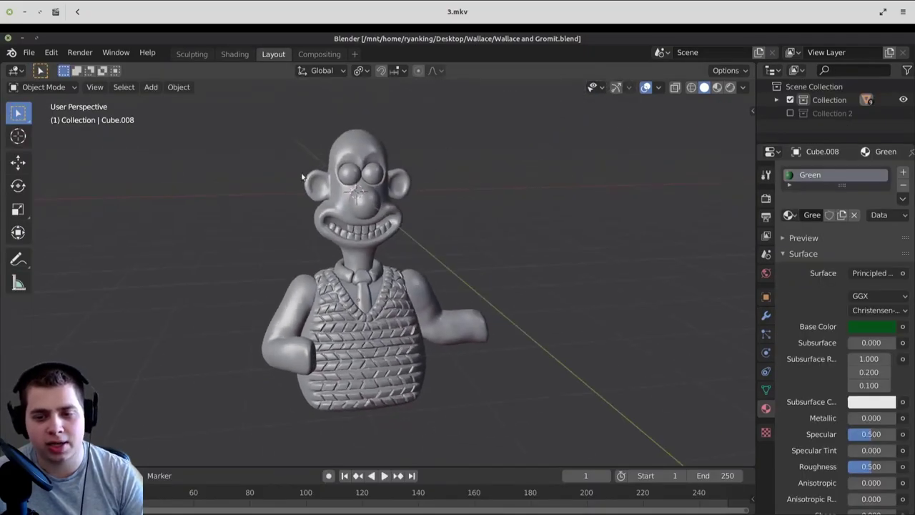
pyautogui.hotkey('shift', 'a')
pyautogui.moveTo(341, 141)
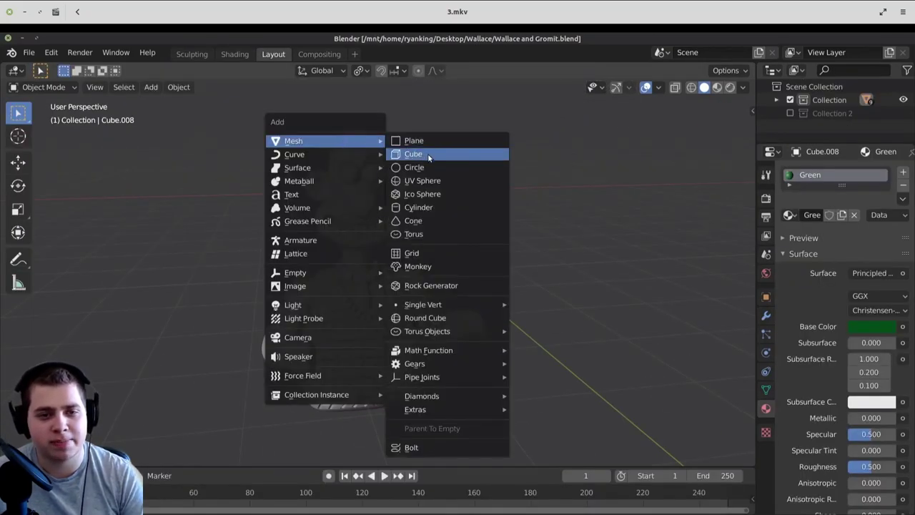
pyautogui.click(413, 154)
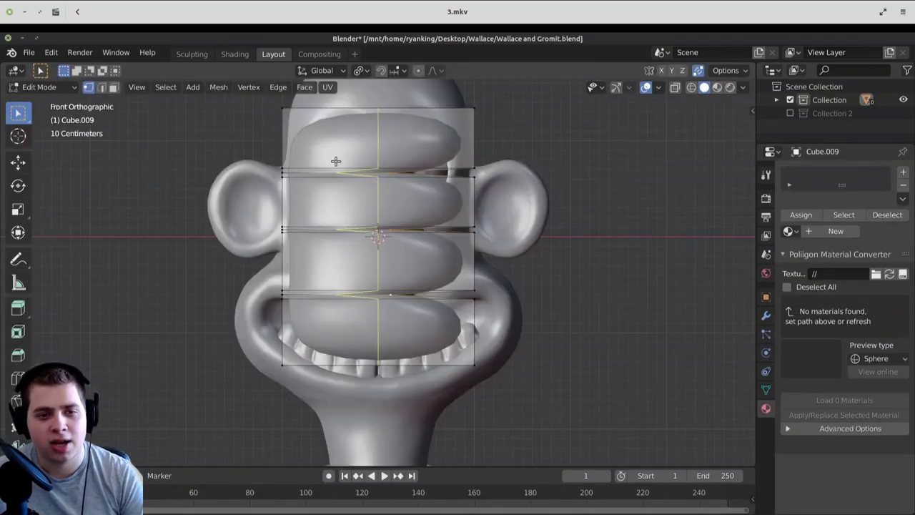
# Slide the finger block's central vertical edge loop toward its outer side, then try sliding a second loop across the fingers.
pyautogui.press('g')
pyautogui.press('g')
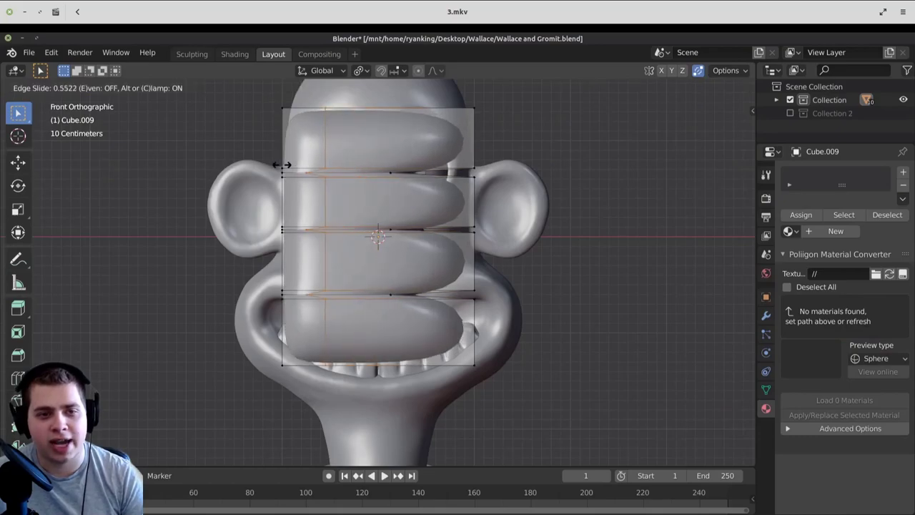
pyautogui.click(358, 169)
pyautogui.press('g')
pyautogui.press('g')
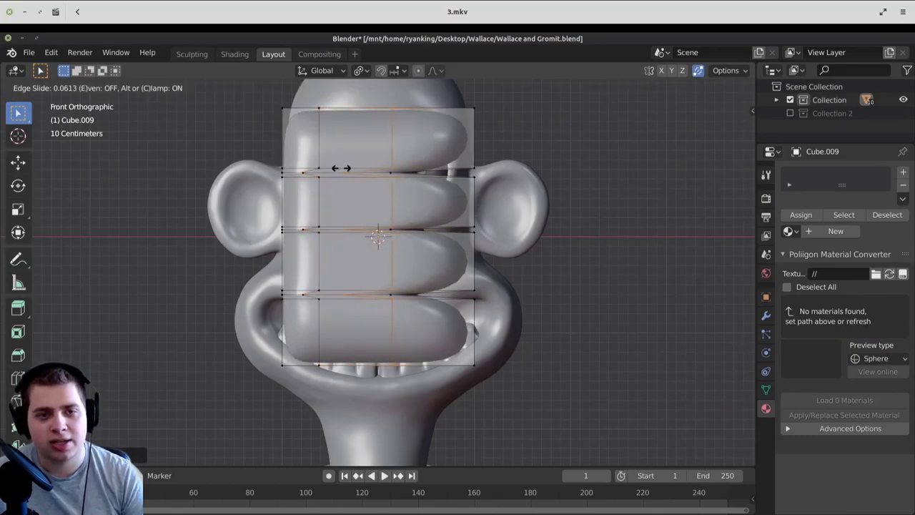
pyautogui.press('Escape')
# Slide the selected edge loop of the hand mesh to refine its shape and return to Object Mode.
pyautogui.press('Tab')
pyautogui.moveTo(379, 229); pyautogui.dragTo(443, 193, button='middle')
pyautogui.press('Tab')
pyautogui.press('g')
pyautogui.press('g')
pyautogui.click(387, 184)
pyautogui.press('Tab')
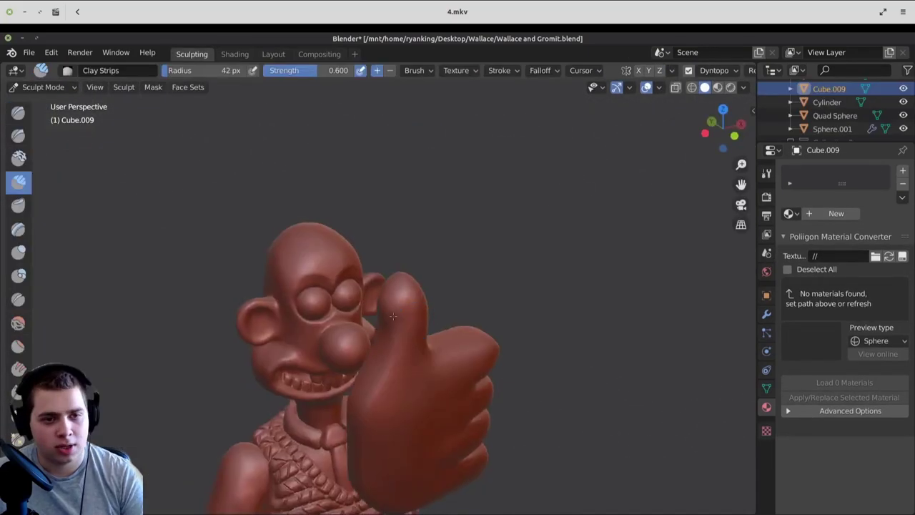
# Return the thumbs-up hand to Object Mode and scale it up slightly at the end of the bent arm.
pyautogui.moveTo(429, 336)
pyautogui.mouseDown(button='middle')
pyautogui.moveTo(388, 357)
pyautogui.moveTo(409, 351)
pyautogui.mouseUp(button='middle')
pyautogui.scroll(3, 412, 351)
pyautogui.press('Tab')
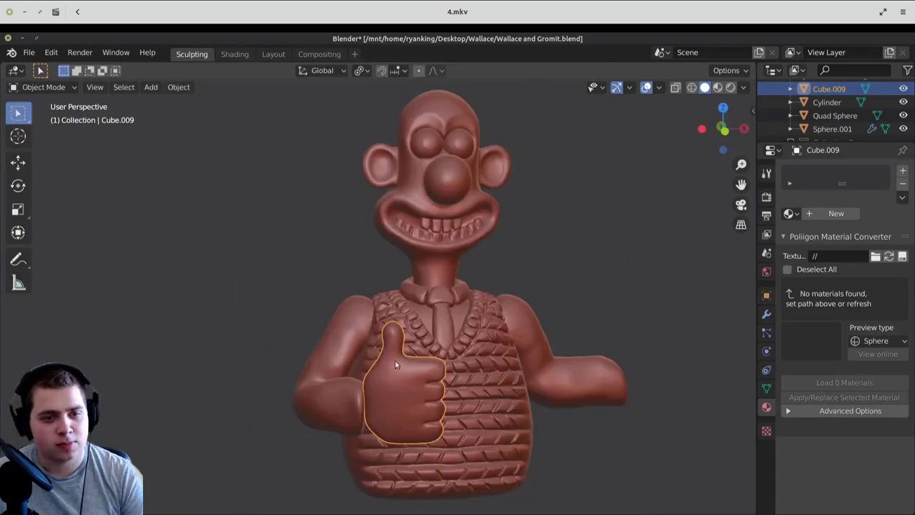
pyautogui.press('s')
pyautogui.click(507, 404)
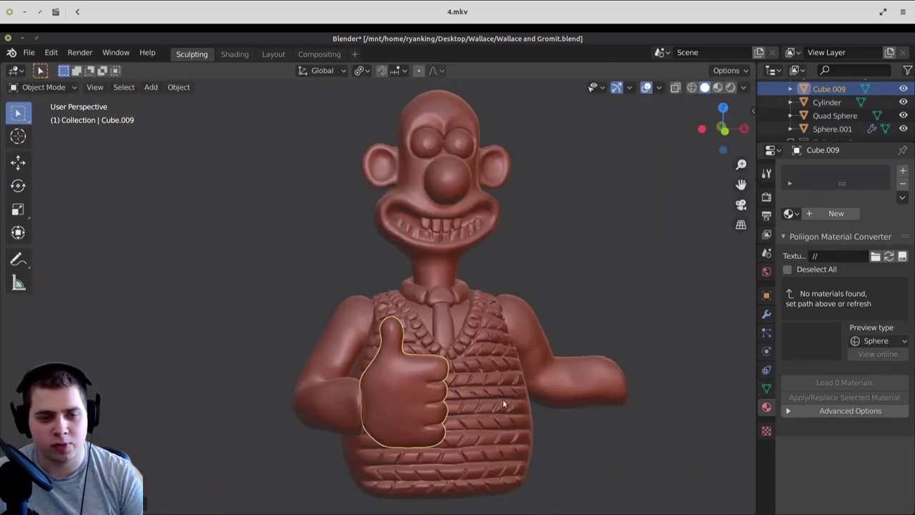
# Nudge the ears inward toward the head with the Grab brush at 105 px.
pyautogui.scroll(3, 386, 346)
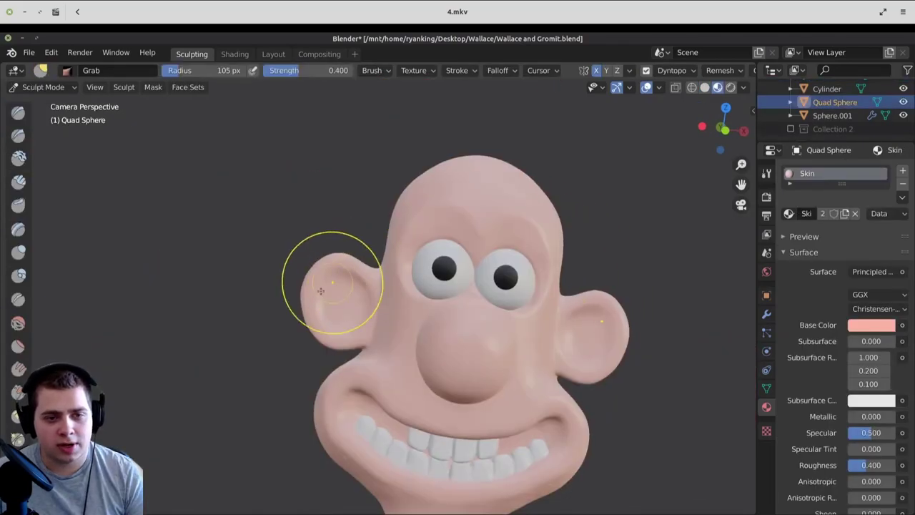
pyautogui.moveTo(315, 285)
pyautogui.mouseDown()
pyautogui.moveTo(322, 313)
pyautogui.moveTo(357, 272)
pyautogui.mouseUp()
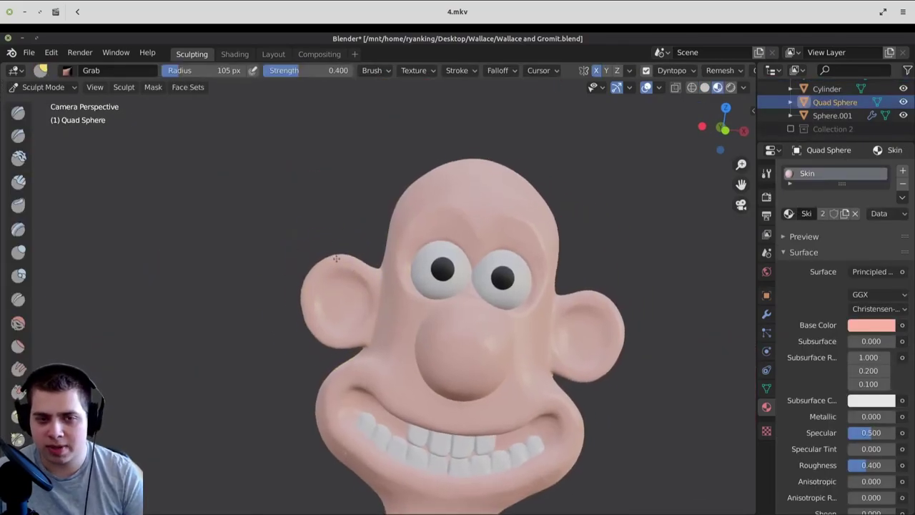
pyautogui.scroll(-3, 357, 271)
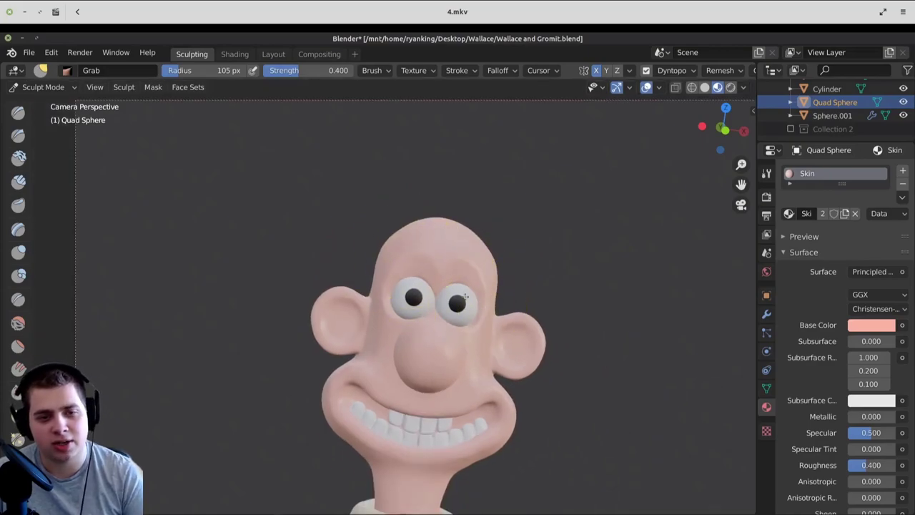
pyautogui.scroll(2, 472, 304)
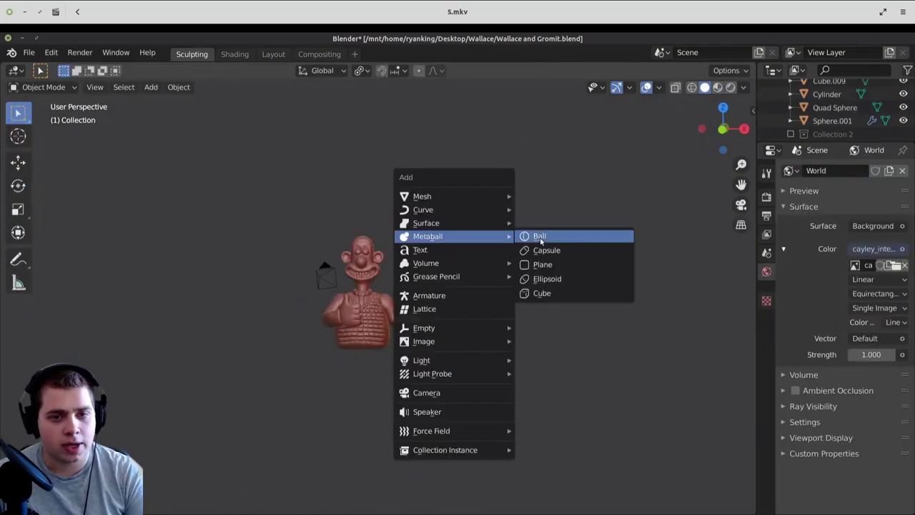
# Add a metaball ball, place it beside the finished character and frame it in the right side view.
pyautogui.click(537, 237)
pyautogui.press('g')
pyautogui.click(535, 266)
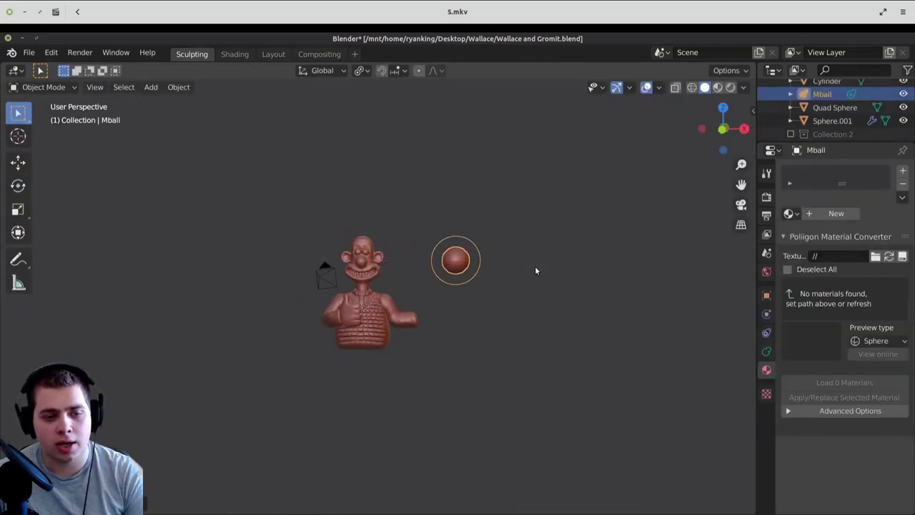
pyautogui.press('Tab')
pyautogui.press('KP_3')
pyautogui.press('KP_Decimal')
pyautogui.scroll(-5, 535, 266)
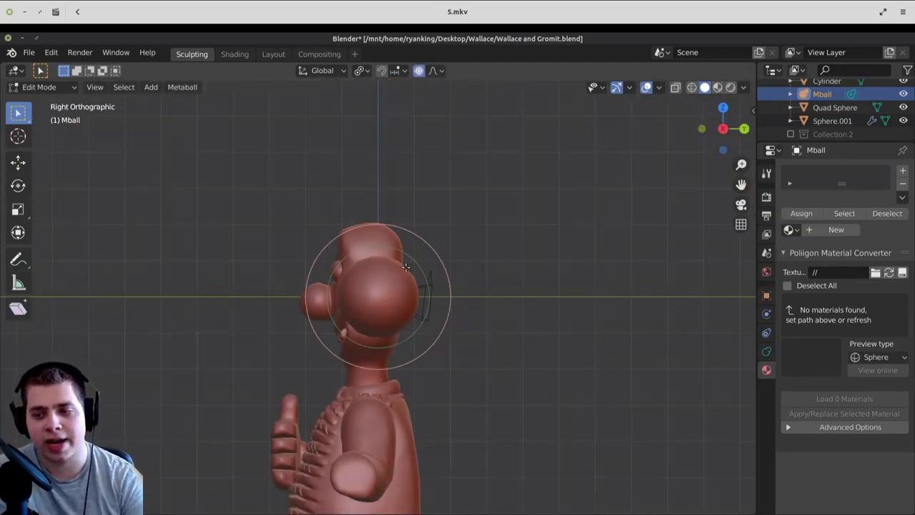
# Duplicate the metaball, place the copy below the original and enlarge it slightly.
pyautogui.scroll(2, 423, 265)
pyautogui.press('Tab')
pyautogui.hotkey('shift', 'd')
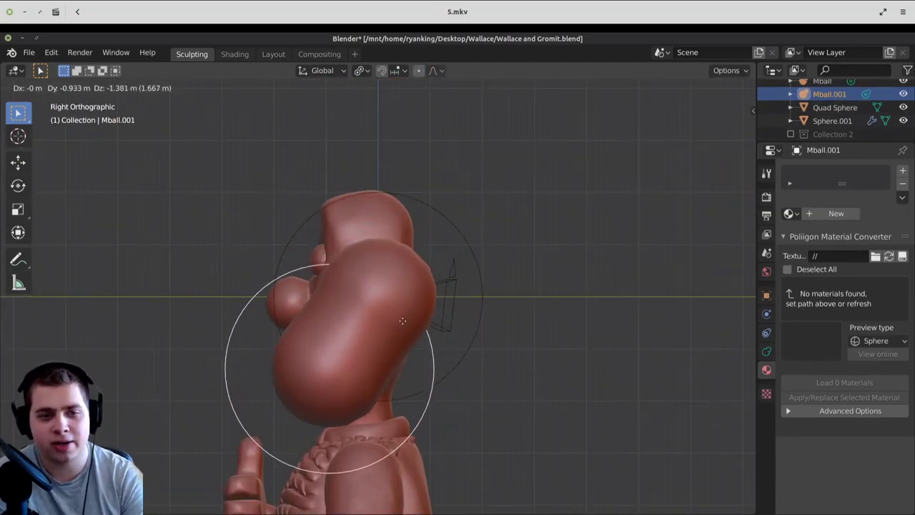
pyautogui.click(427, 326)
pyautogui.press('s')
pyautogui.click(386, 347)
pyautogui.moveTo(377, 350); pyautogui.dragTo(424, 399, button='middle')
pyautogui.scroll(-3, 397, 333)
pyautogui.press('KP_1')
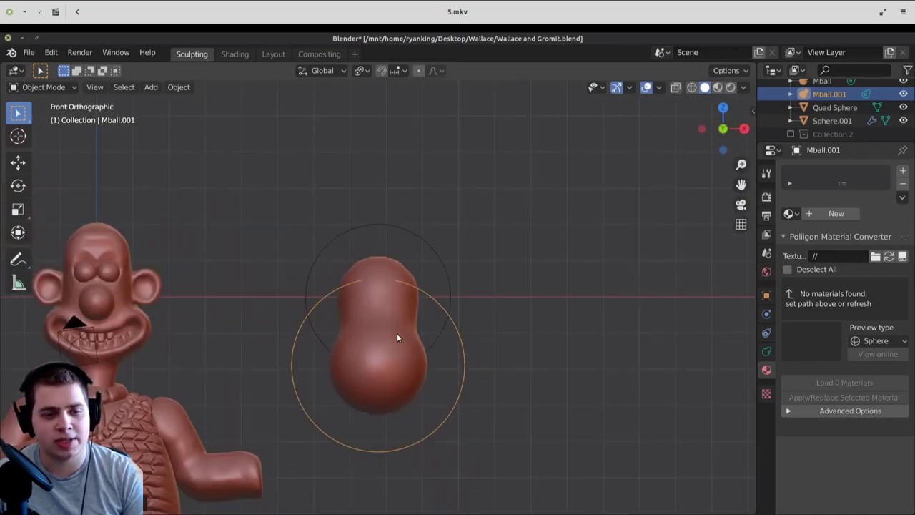
pyautogui.scroll(3, 462, 339)
pyautogui.scroll(1, 463, 339)
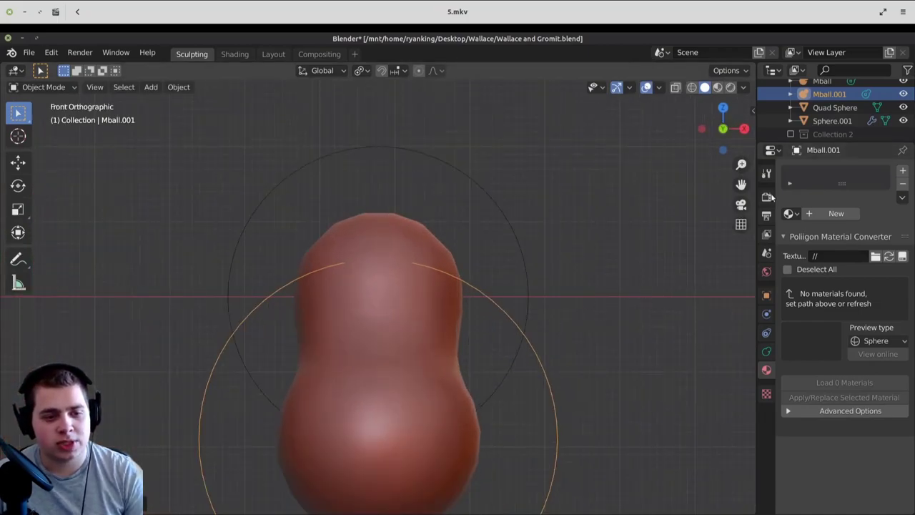
pyautogui.click(767, 255)
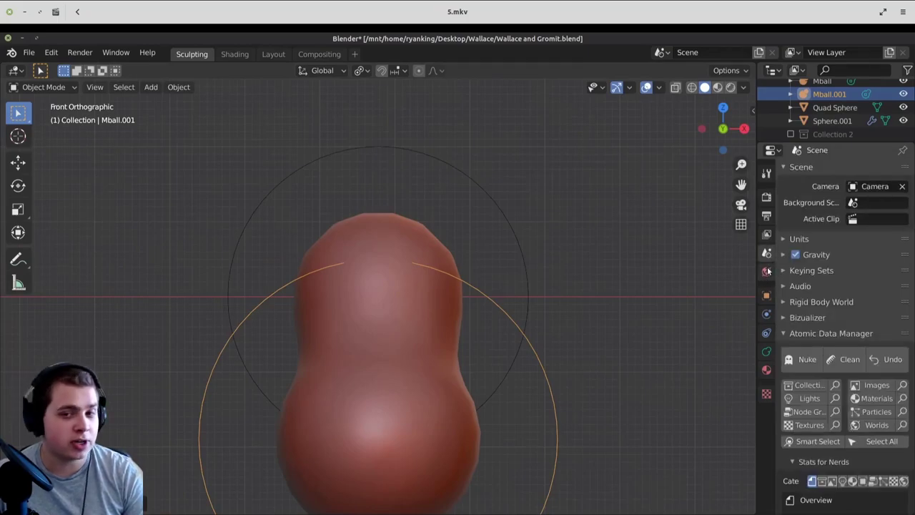
pyautogui.click(767, 215)
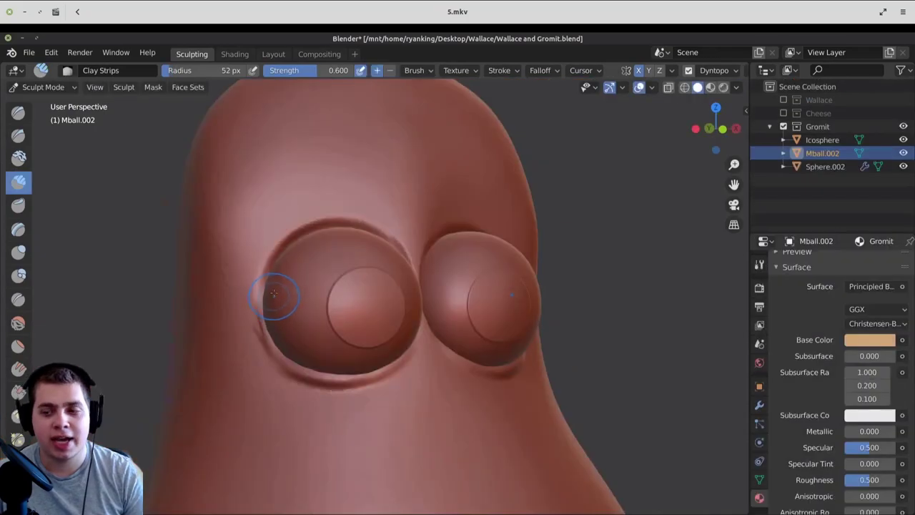
# Build up the skin along the lower edge of Gromit's eye sockets with the Clay Strips brush at 52 px.
pyautogui.moveTo(262, 337); pyautogui.dragTo(382, 363, button='middle')
pyautogui.moveTo(406, 347); pyautogui.dragTo(325, 408)
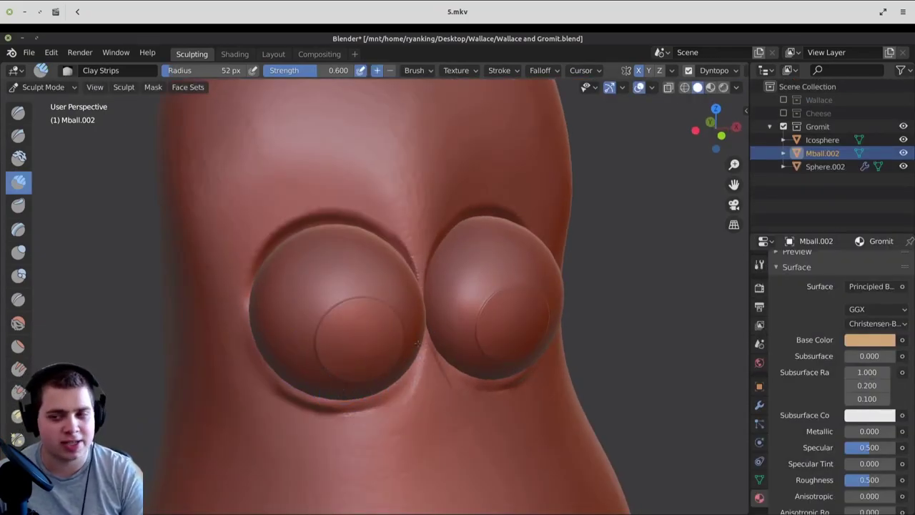
pyautogui.moveTo(302, 234); pyautogui.dragTo(340, 200, button='middle')
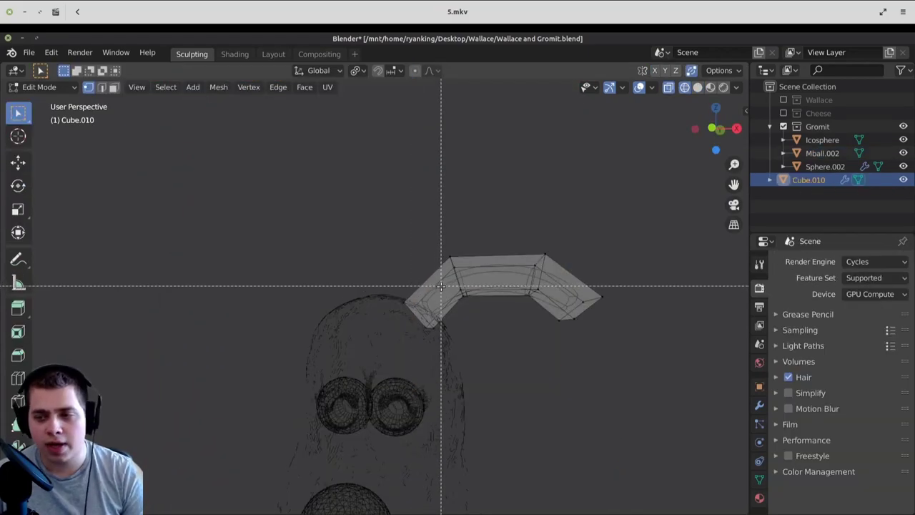
# Widen Gromit's ear mesh by scaling its vertices along the Y axis.
pyautogui.hotkey('alt', 'z')
pyautogui.moveTo(507, 353); pyautogui.dragTo(544, 344, button='middle')
pyautogui.press('s')
pyautogui.press('y')
pyautogui.click(480, 340)
pyautogui.moveTo(479, 340); pyautogui.dragTo(501, 344, button='middle')
pyautogui.press('s')
pyautogui.press('y')
pyautogui.click(540, 378)
# Switch the ear mesh to face selection and clear its whole selection.
pyautogui.press('a')
pyautogui.moveTo(540, 379); pyautogui.dragTo(512, 407, button='middle')
pyautogui.press('2')
pyautogui.press('3')
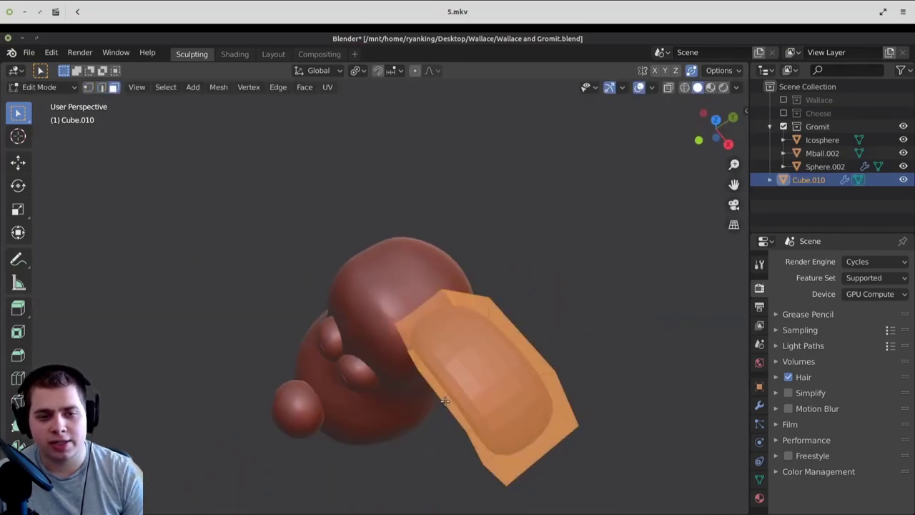
pyautogui.hotkey('alt', 'a')
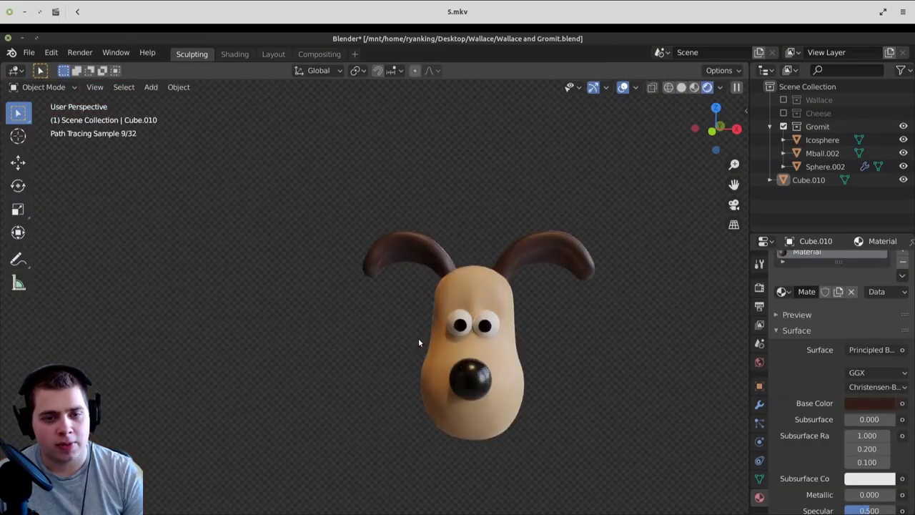
# Scale the cube below Gromit's head along the X axis to shape the start of his body.
pyautogui.moveTo(419, 341)
pyautogui.mouseDown(button='middle')
pyautogui.moveTo(483, 370)
pyautogui.moveTo(361, 357)
pyautogui.moveTo(428, 353)
pyautogui.mouseUp(button='middle')
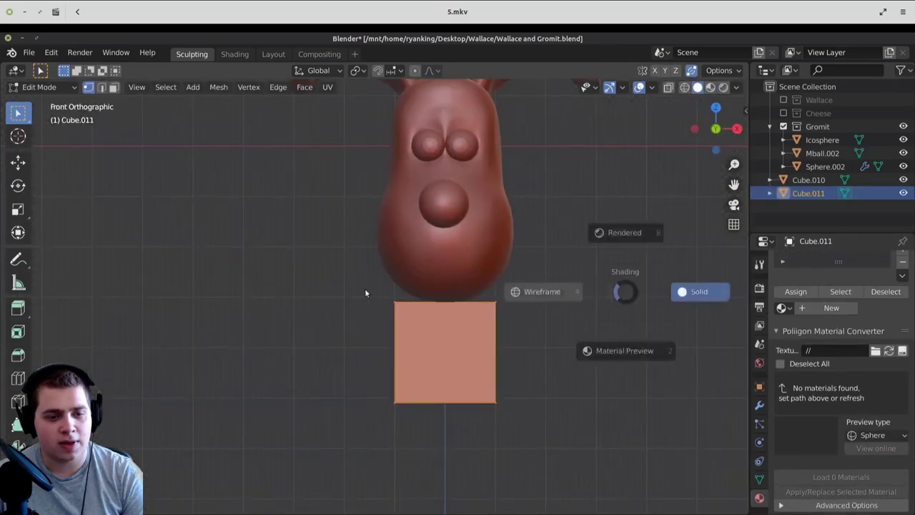
pyautogui.click(365, 289)
pyautogui.keyDown('shift'); pyautogui.moveTo(365, 288); pyautogui.dragTo(406, 240, button='middle'); pyautogui.keyUp('shift')
pyautogui.scroll(-2, 490, 308)
pyautogui.press('s')
pyautogui.press('x')
# Show Gromit in Material Preview and inspect his body, arms, head and ears from several angles.
pyautogui.press('z')
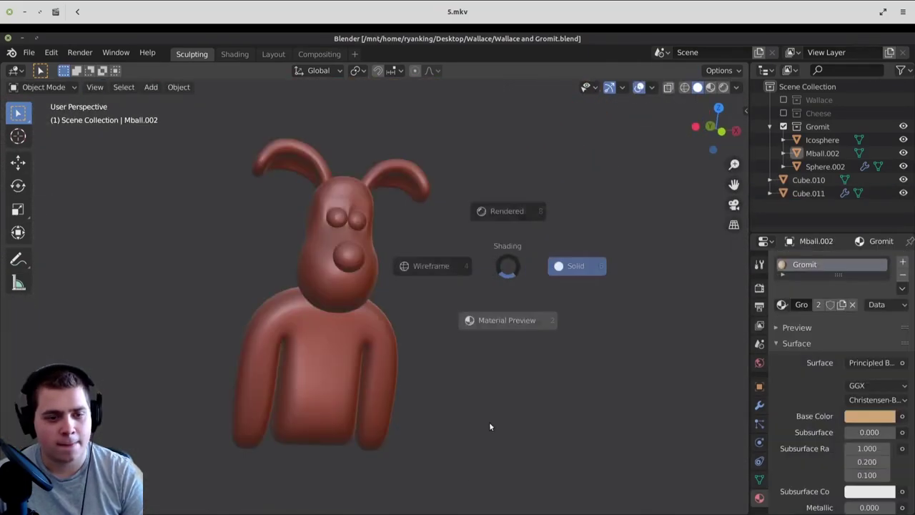
pyautogui.click(490, 427)
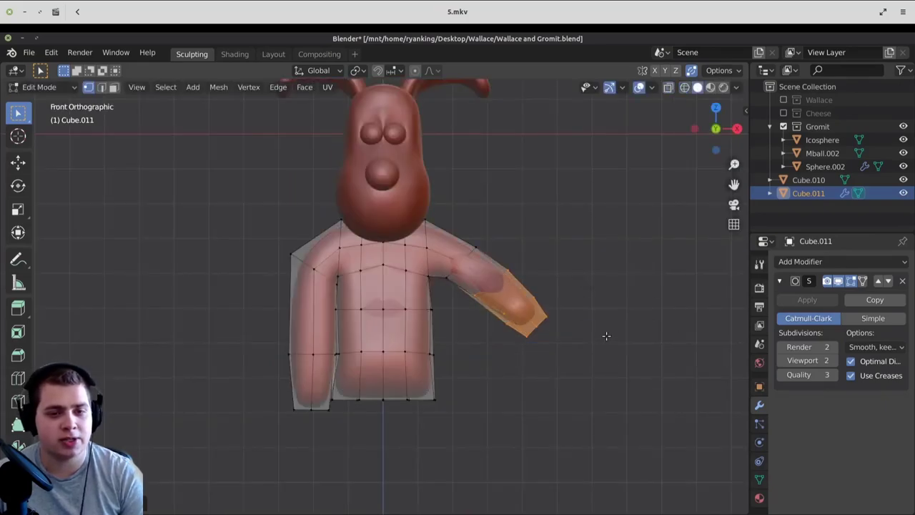
pyautogui.moveTo(605, 333); pyautogui.dragTo(564, 374, button='middle')
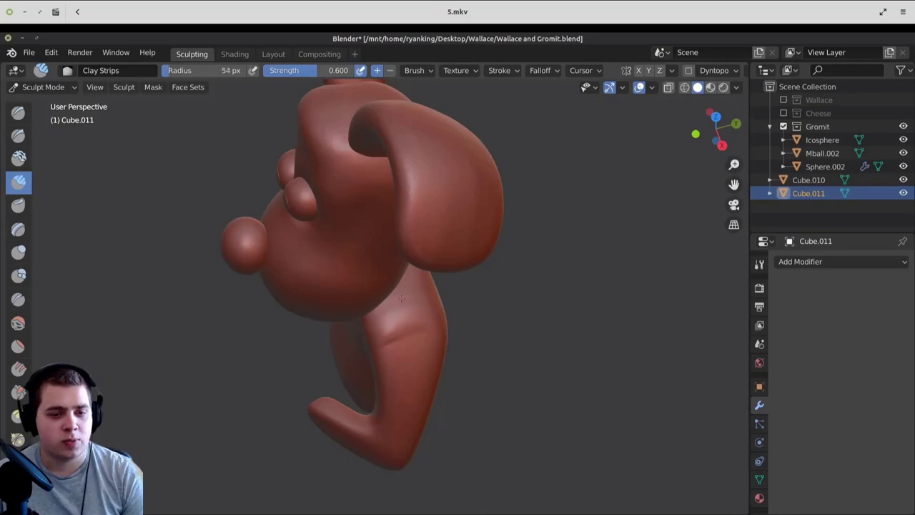
pyautogui.moveTo(343, 286)
pyautogui.mouseDown(button='middle')
pyautogui.moveTo(367, 301)
pyautogui.moveTo(390, 391)
pyautogui.mouseUp(button='middle')
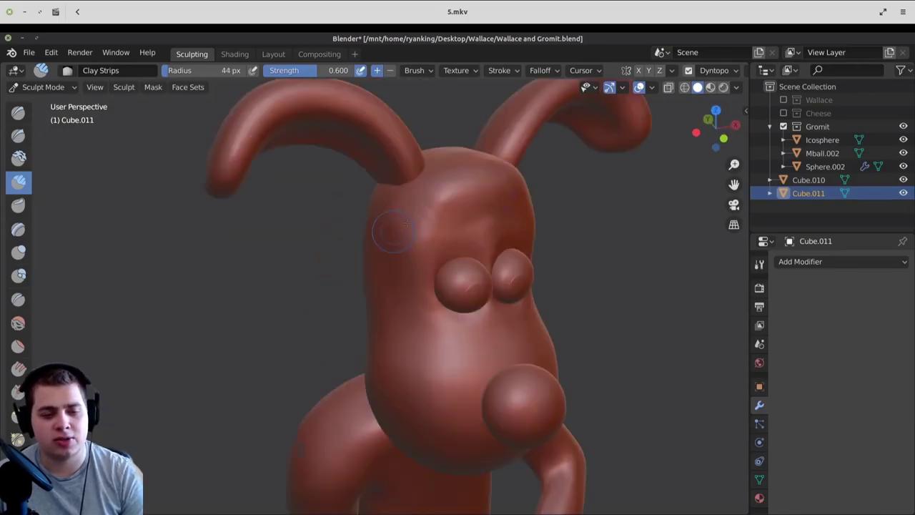
pyautogui.scroll(-2, 448, 198)
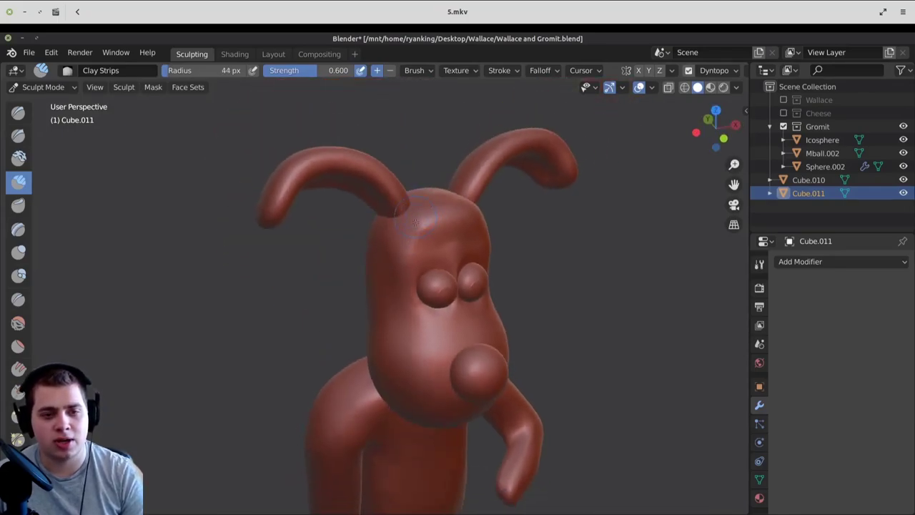
pyautogui.scroll(2, 448, 199)
pyautogui.scroll(-3, 417, 265)
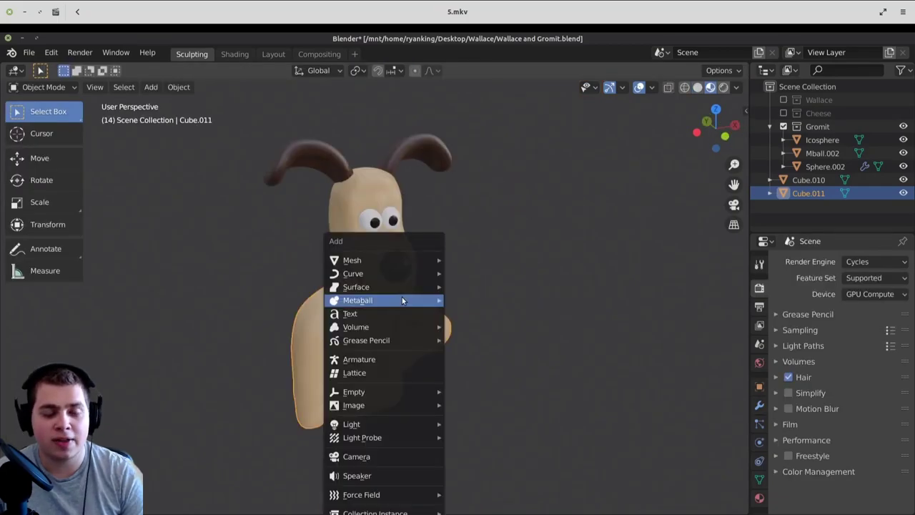
# Add a spherical empty around Wallace's head and enlarge it.
pyautogui.moveTo(405, 287)
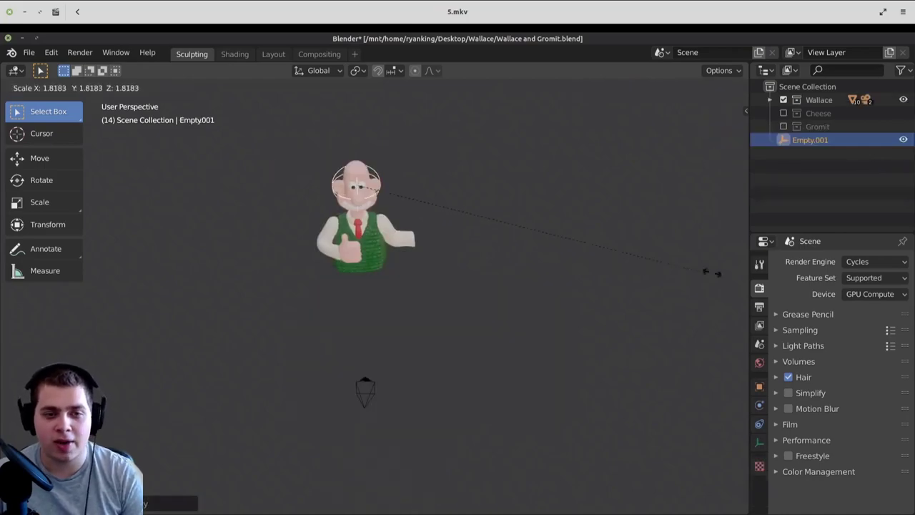
pyautogui.click(382, 162)
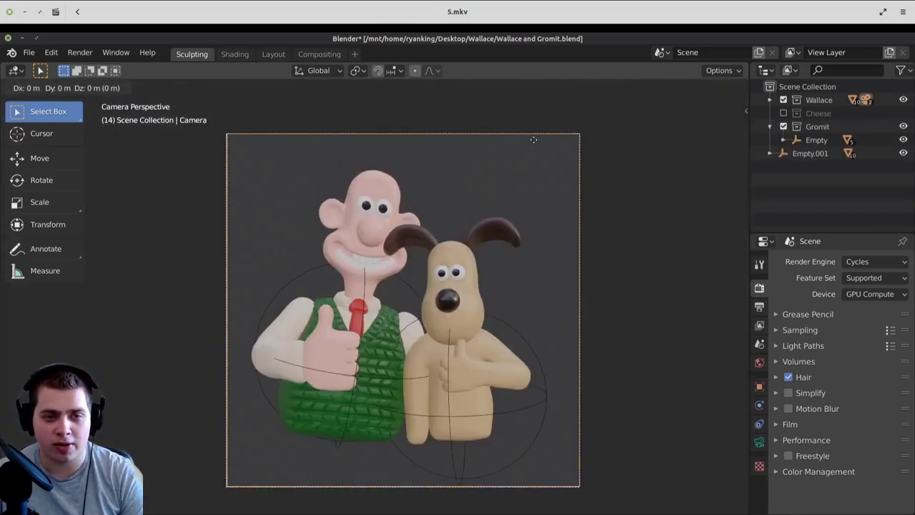
# Move the camera closer along its local Z axis and shift it to frame both characters.
pyautogui.press('s')
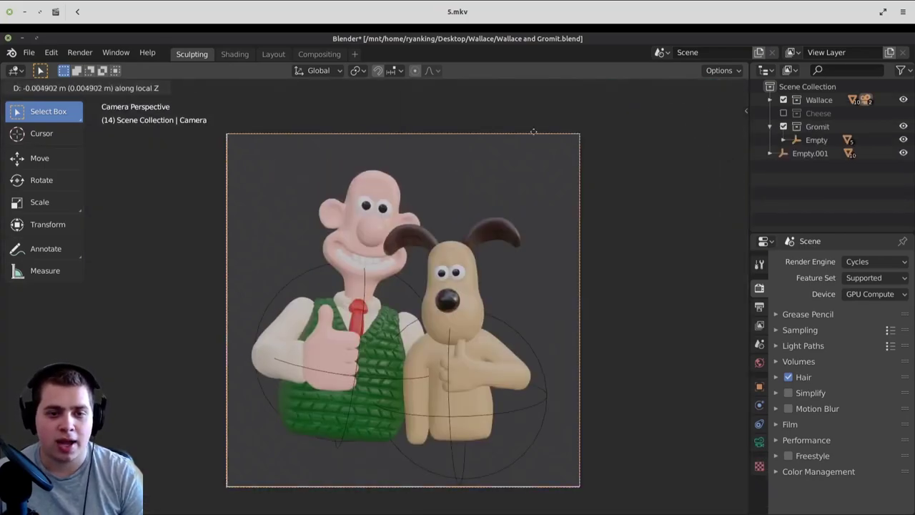
pyautogui.click(487, 405)
pyautogui.press('g')
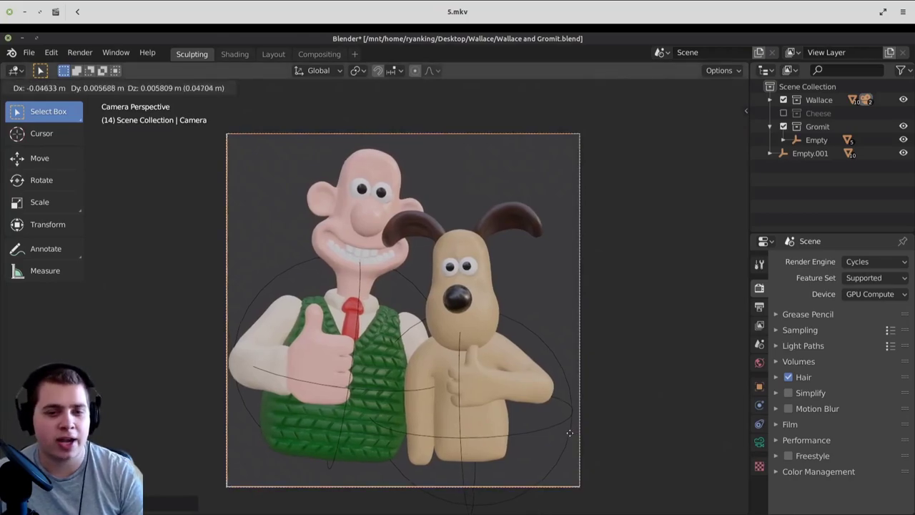
pyautogui.click(468, 329)
pyautogui.hotkey('shift', 'z')
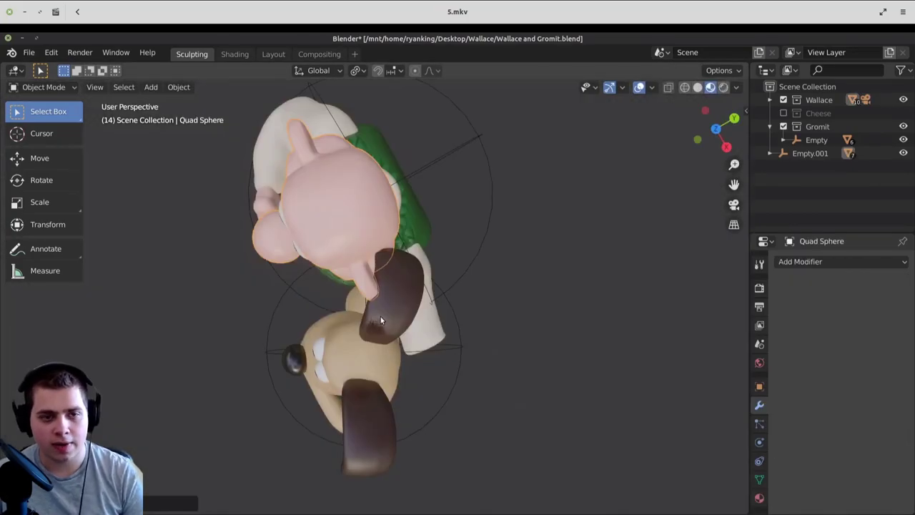
# Move Gromit's ear nearest Wallace behind Wallace's head, adjusting its position through the camera view.
pyautogui.click(400, 294)
pyautogui.press('g')
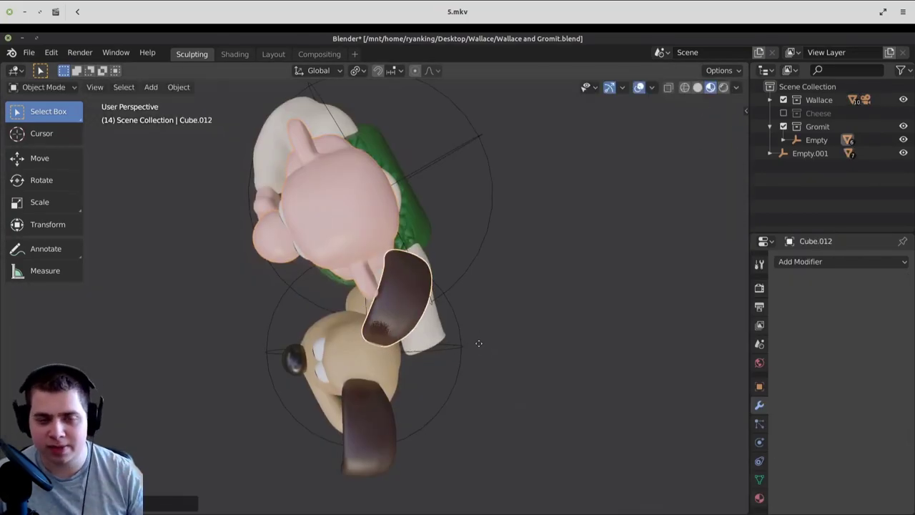
pyautogui.click(469, 387)
pyautogui.press('KP_0')
pyautogui.press('g')
pyautogui.click(478, 241)
pyautogui.scroll(-1, 512, 320)
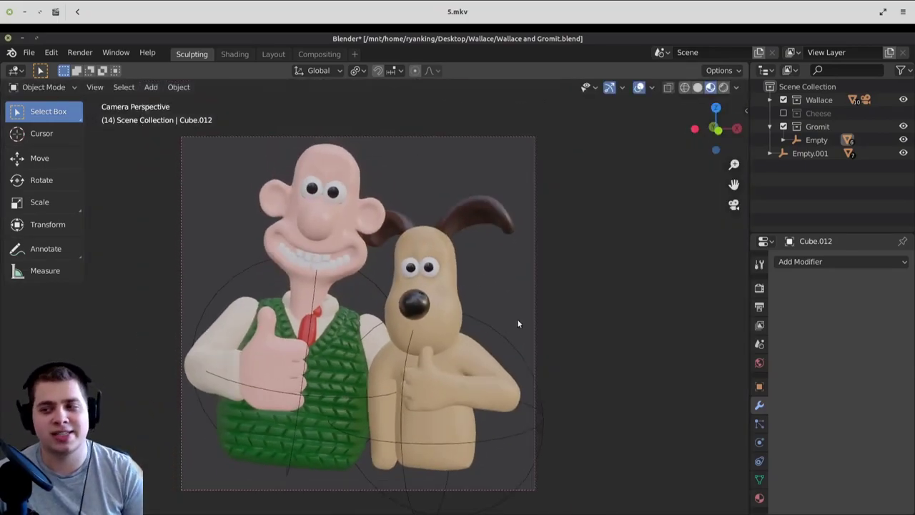
pyautogui.press('z')
pyautogui.click(486, 337)
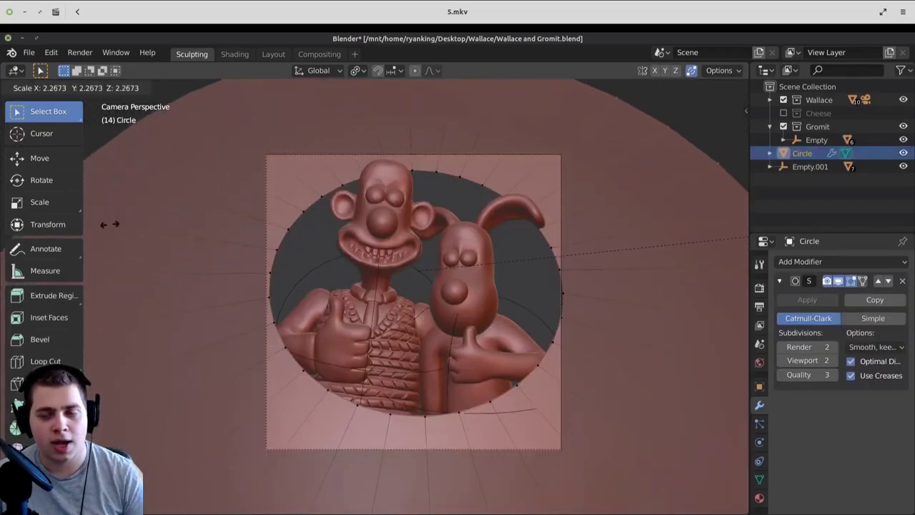
# Finish enlarging the circular frame's outer edge and show the scene in Rendered shading.
pyautogui.press('Tab')
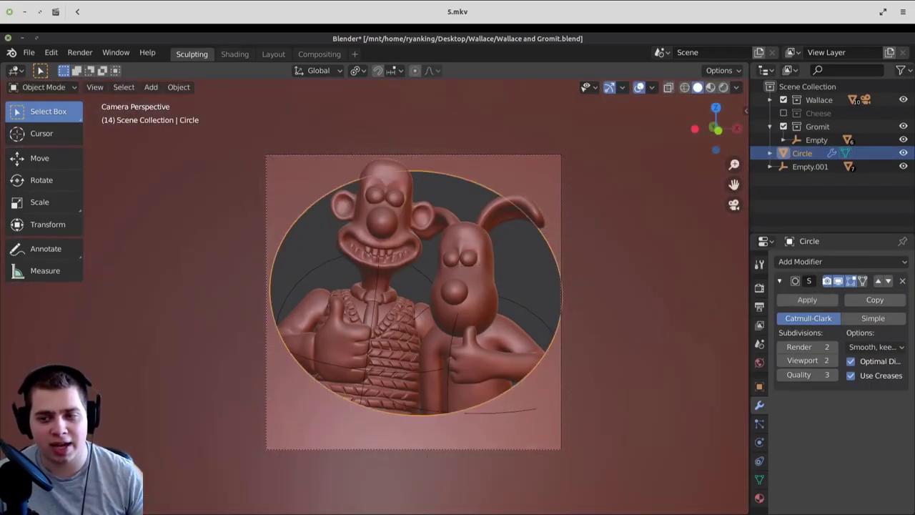
pyautogui.press('z')
pyautogui.click(614, 263)
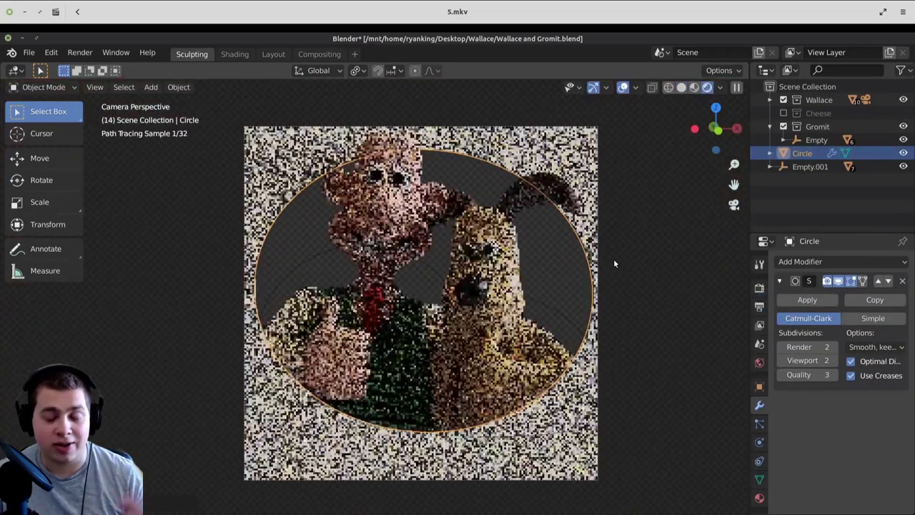
pyautogui.click(562, 244)
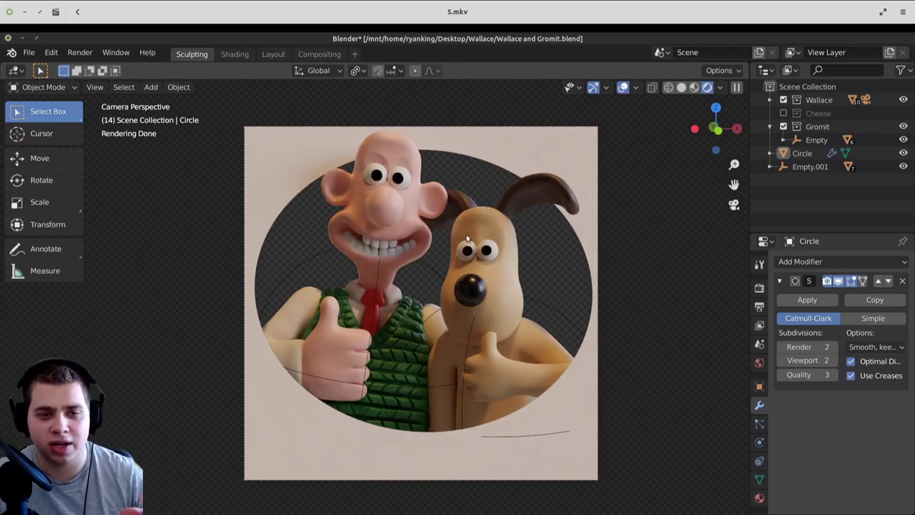
# Rescale the circular frame around the two characters and change the viewport shading.
pyautogui.click(579, 222)
pyautogui.press('s')
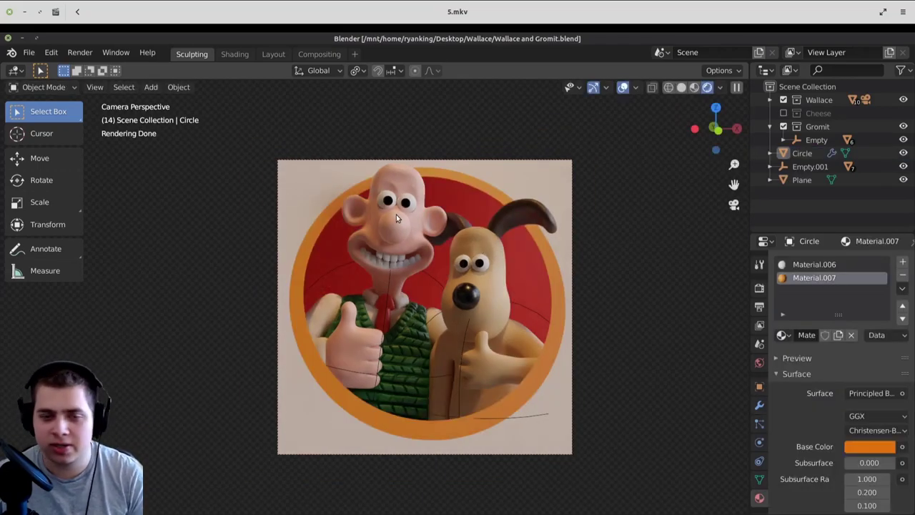
pyautogui.press('z')
pyautogui.click(451, 260)
pyautogui.scroll(4, 450, 261)
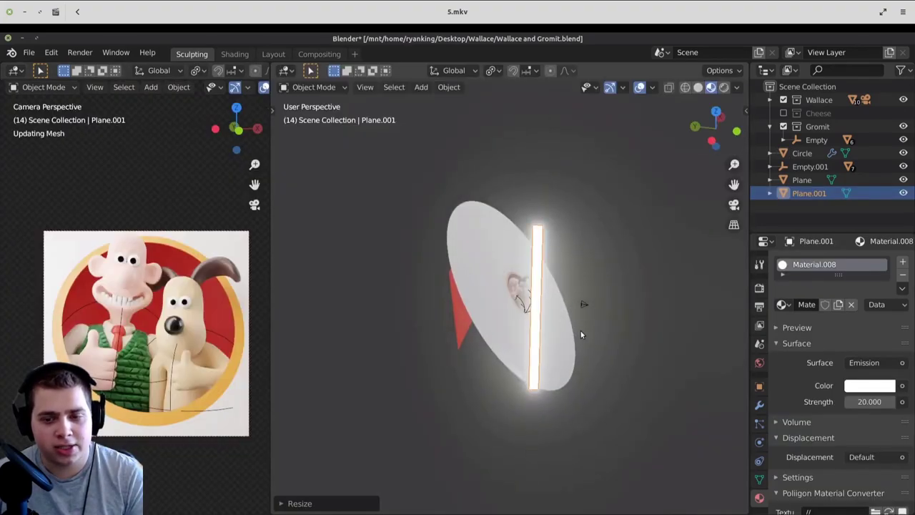
# Shrink the emissive light plane and rotate it about -35 degrees to match the angle of the frame.
pyautogui.press('s')
pyautogui.press('r')
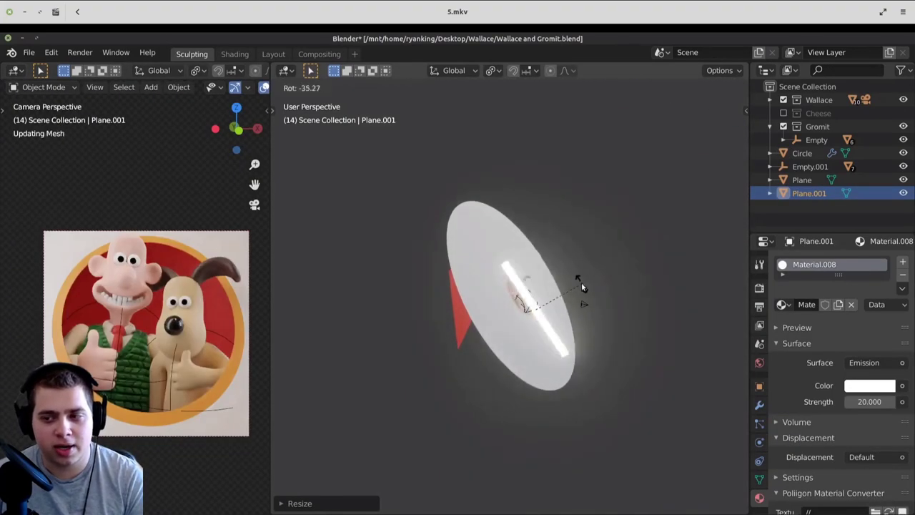
pyautogui.click(583, 287)
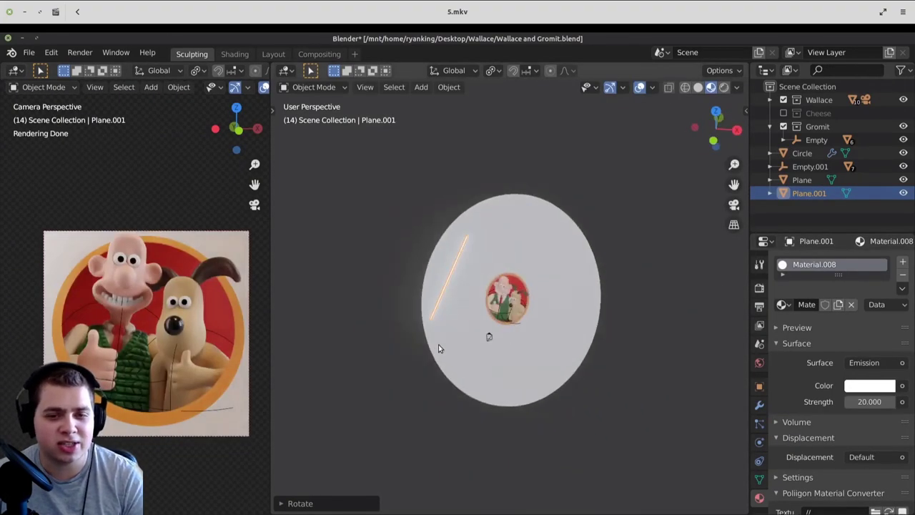
# Reposition the emissive light plane across the front of the circular frame.
pyautogui.press('g')
pyautogui.click(548, 322)
pyautogui.press('g')
pyautogui.click(543, 316)
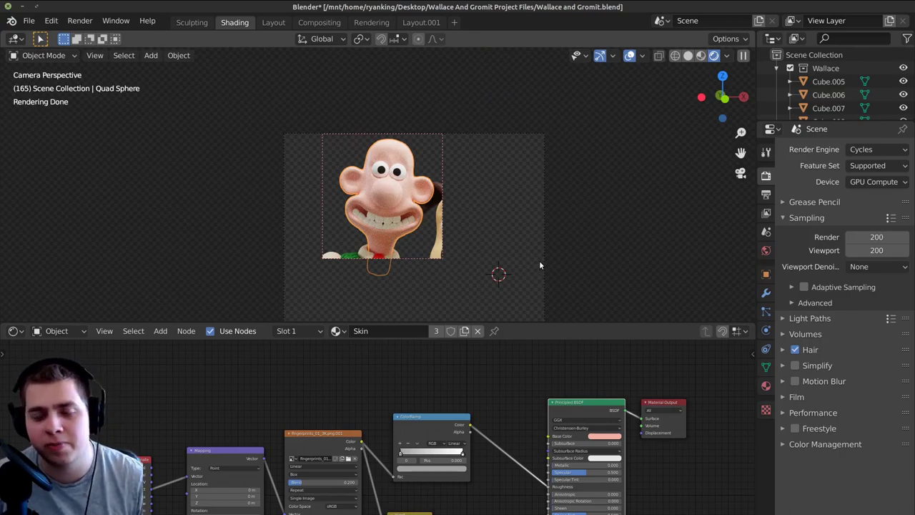
# Preview the fingerprint image texture of the Skin material directly on Wallace's head.
pyautogui.hotkey('alt', 'Tab')
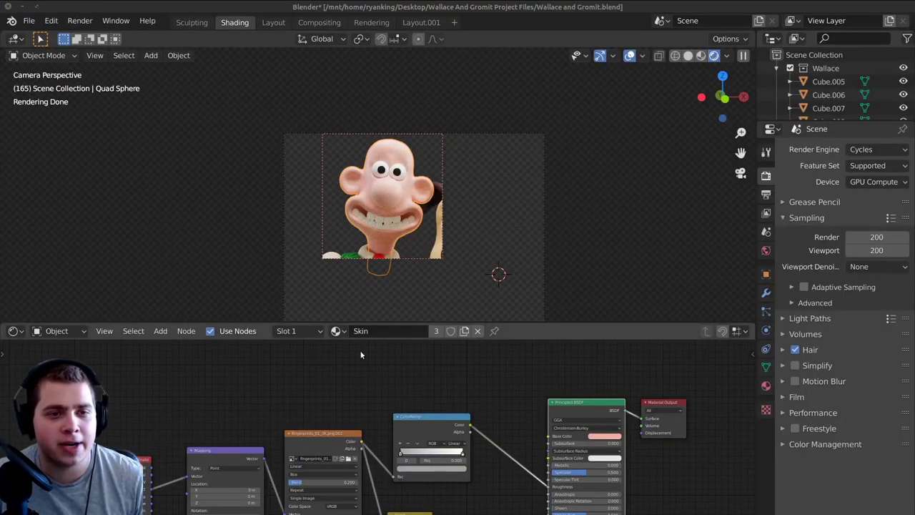
pyautogui.scroll(4, 324, 436)
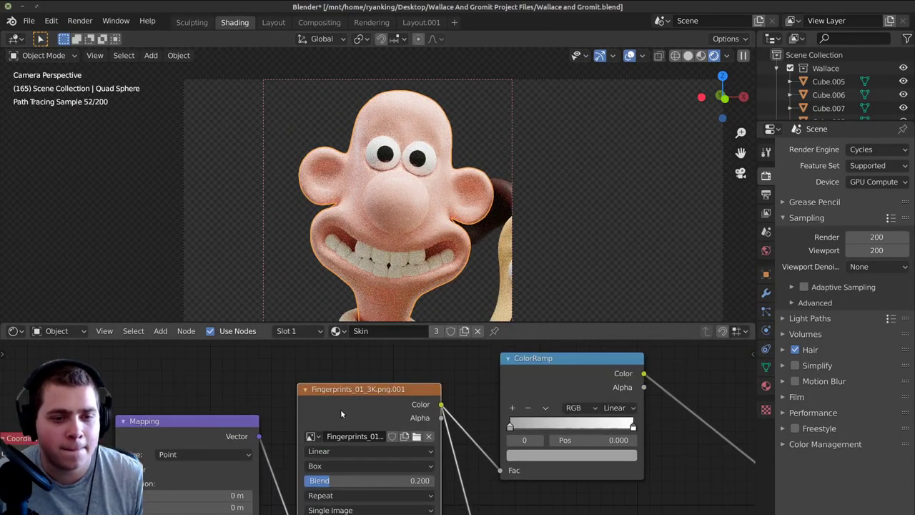
pyautogui.keyDown('ctrl'); pyautogui.keyDown('shift'); pyautogui.click(352, 400); pyautogui.keyUp('shift'); pyautogui.keyUp('ctrl')
pyautogui.scroll(3, 365, 185)
pyautogui.moveTo(164, 444); pyautogui.dragTo(450, 419, button='middle')
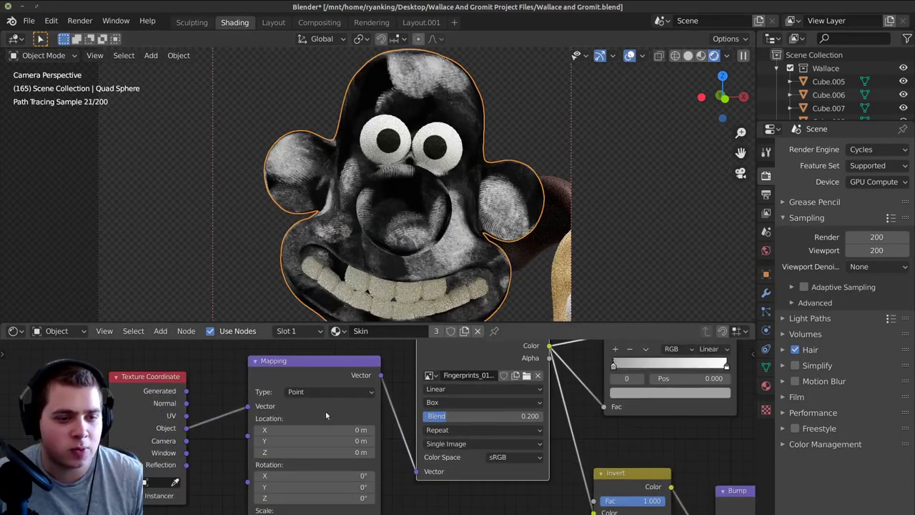
# Space out the Mapping and Texture Coordinate nodes in the Skin material's node tree.
pyautogui.moveTo(429, 386); pyautogui.dragTo(425, 383)
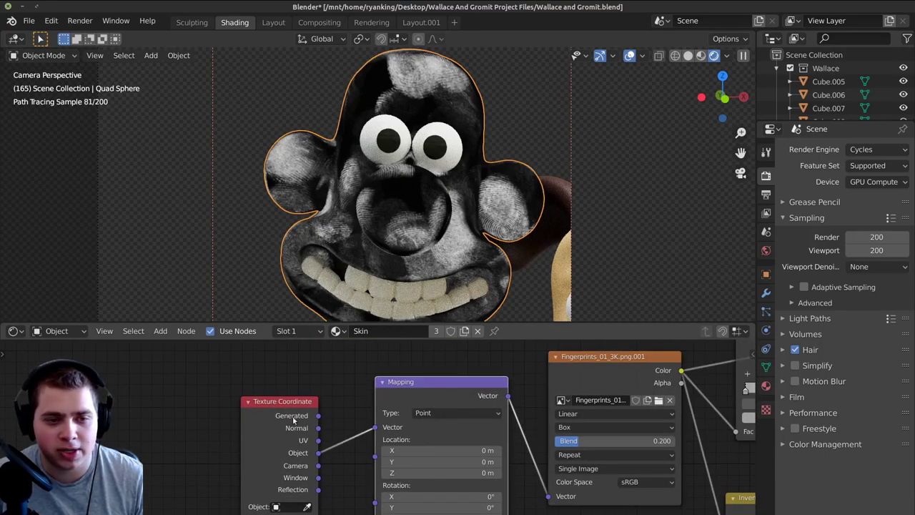
pyautogui.moveTo(296, 419); pyautogui.dragTo(279, 413)
pyautogui.scroll(1, 303, 457)
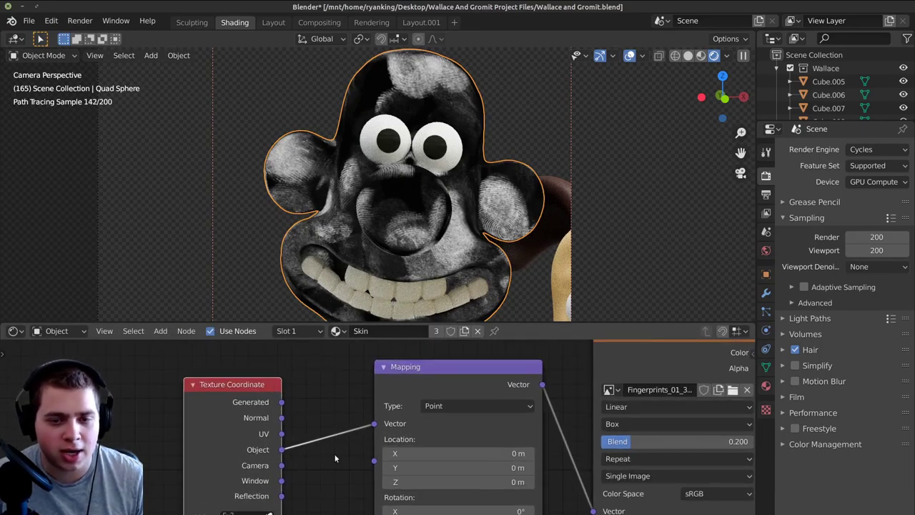
# Examine how the Skin material's fingerprint image is mapped with Object coordinates and Box projection at a 0.2 blend.
pyautogui.scroll(-2, 500, 419)
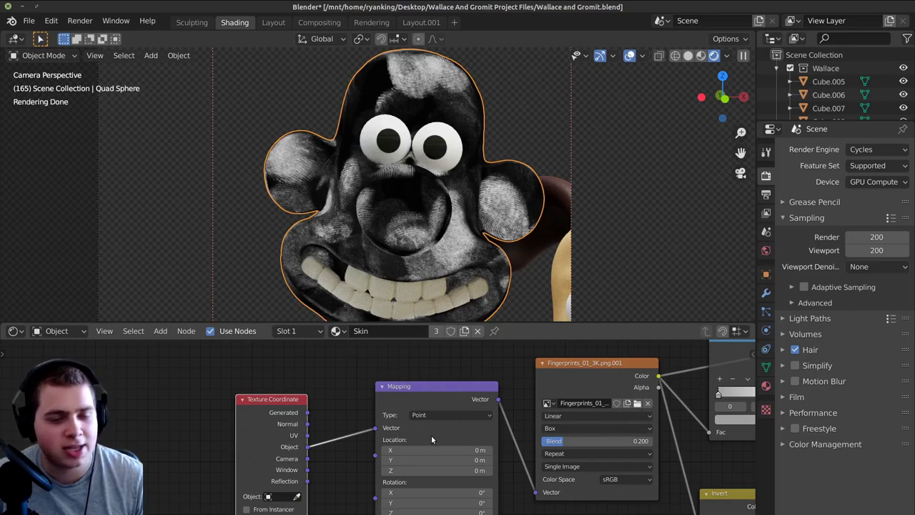
pyautogui.scroll(1, 387, 440)
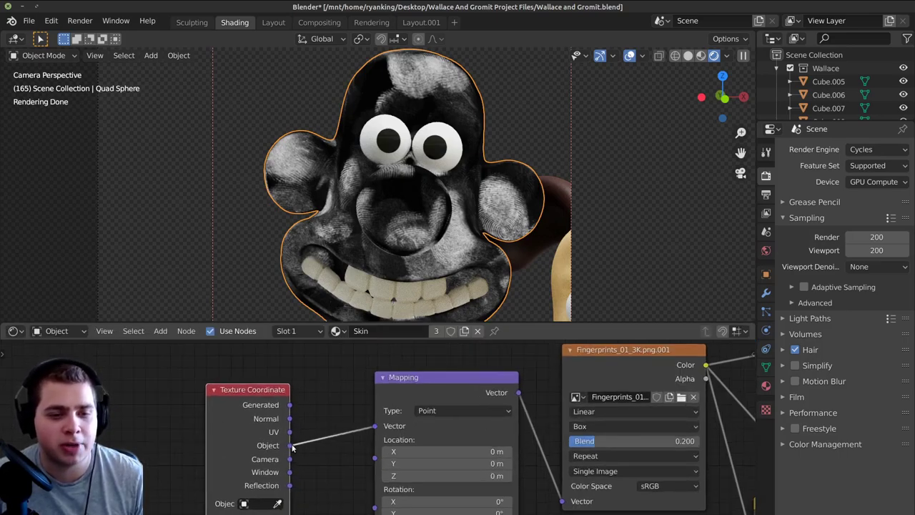
pyautogui.moveTo(431, 396); pyautogui.dragTo(304, 379, button='middle')
pyautogui.moveTo(304, 379); pyautogui.dragTo(298, 379)
pyautogui.scroll(2, 429, 414)
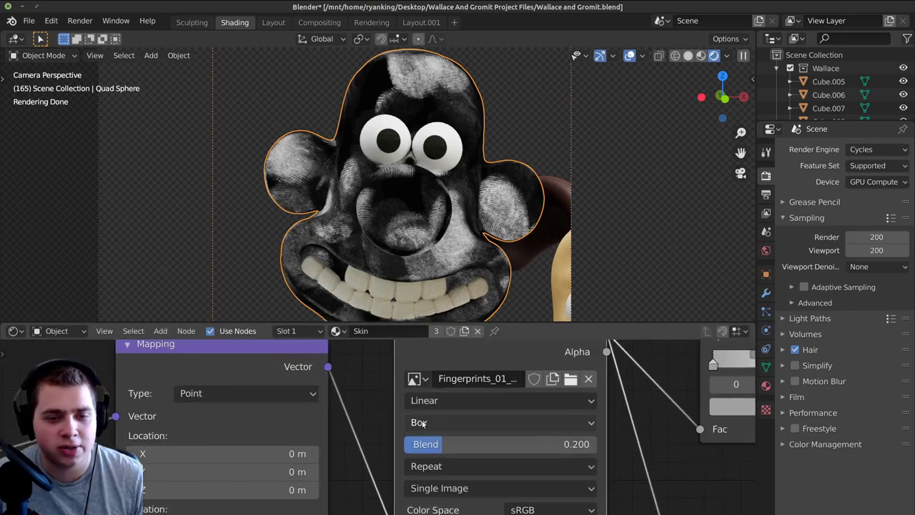
pyautogui.click(424, 423)
pyautogui.click(429, 426)
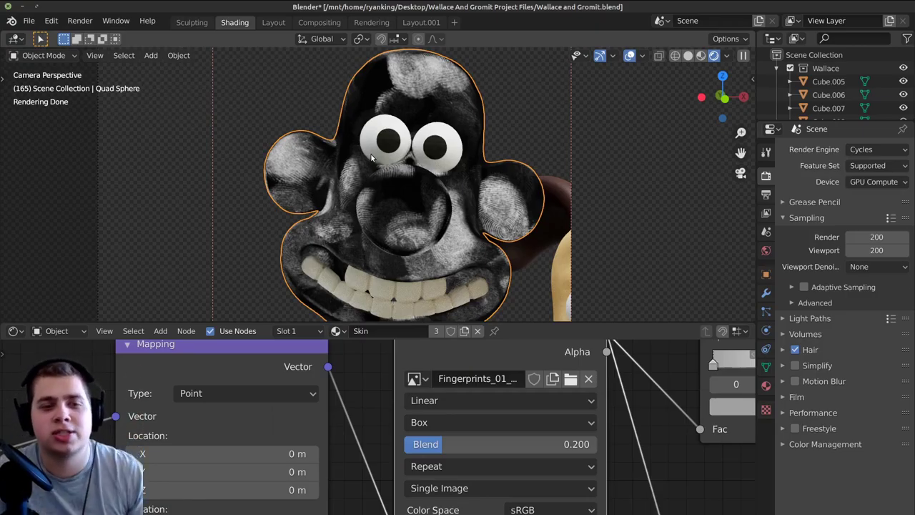
# Examine the projected fingerprint texture on Wallace's head from other angles and return to the camera view.
pyautogui.moveTo(356, 146)
pyautogui.mouseDown(button='middle')
pyautogui.moveTo(387, 156)
pyautogui.moveTo(416, 187)
pyautogui.moveTo(463, 176)
pyautogui.moveTo(438, 138)
pyautogui.mouseUp(button='middle')
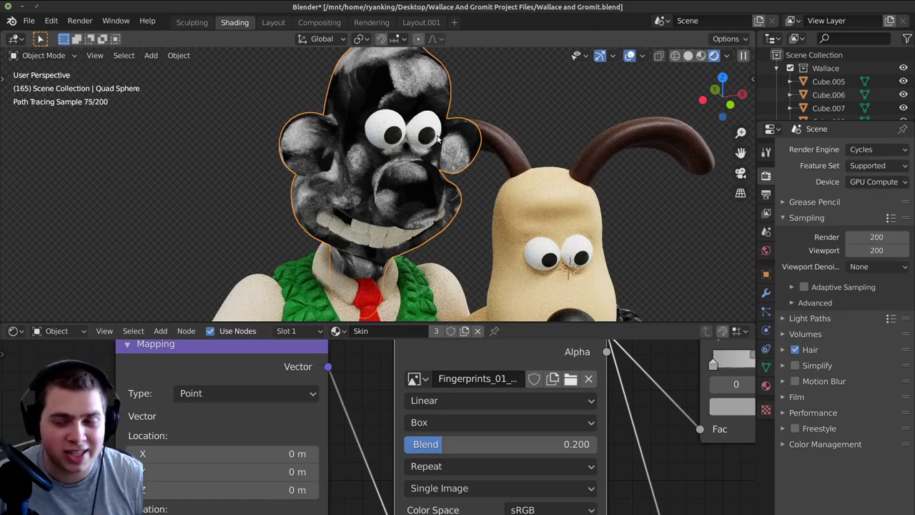
pyautogui.scroll(6, 441, 143)
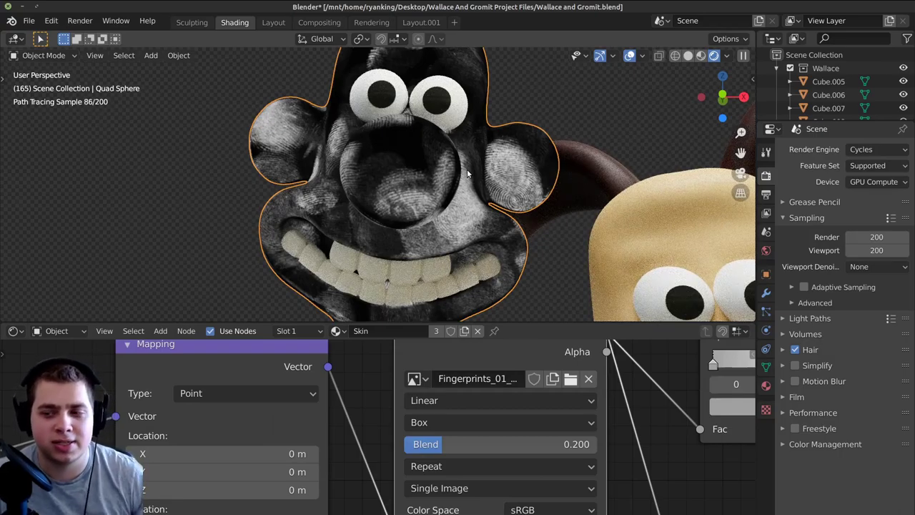
pyautogui.press('KP_0')
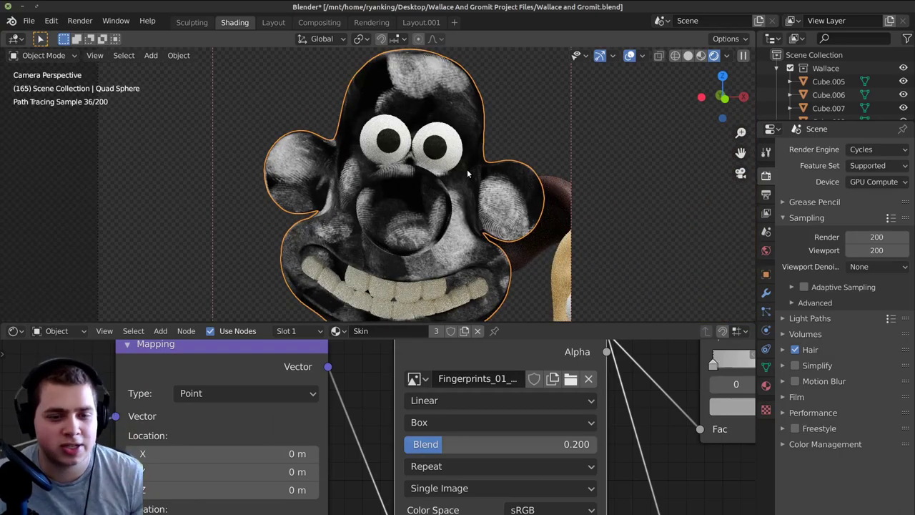
# Preview the ColorRamp's roughness output on Wallace's head up close, and restore the Principled BSDF preview.
pyautogui.scroll(-1, 467, 169)
pyautogui.scroll(-2, 455, 389)
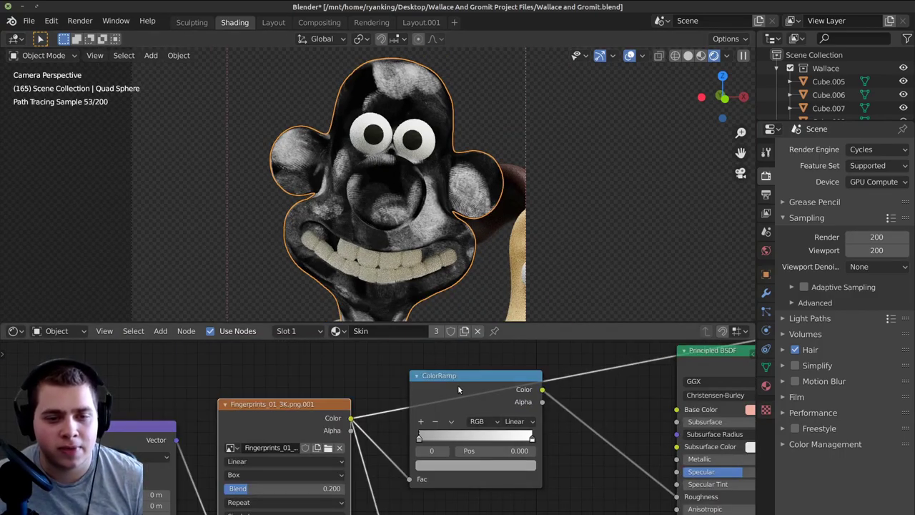
pyautogui.scroll(-1, 570, 384)
pyautogui.moveTo(570, 384); pyautogui.dragTo(514, 384, button='middle')
pyautogui.keyDown('ctrl'); pyautogui.keyDown('shift'); pyautogui.click(581, 387); pyautogui.keyUp('shift'); pyautogui.keyUp('ctrl')
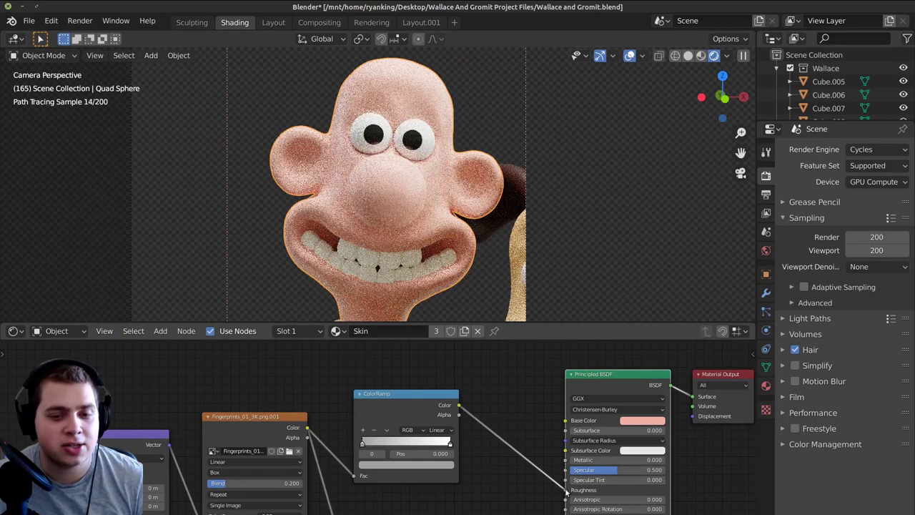
pyautogui.keyDown('ctrl'); pyautogui.keyDown('shift'); pyautogui.click(405, 410); pyautogui.keyUp('shift'); pyautogui.keyUp('ctrl')
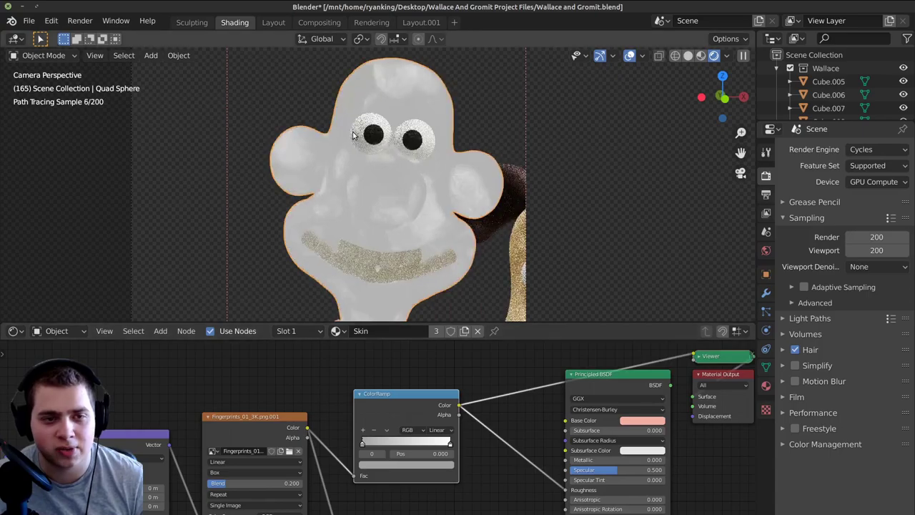
pyautogui.scroll(3, 353, 142)
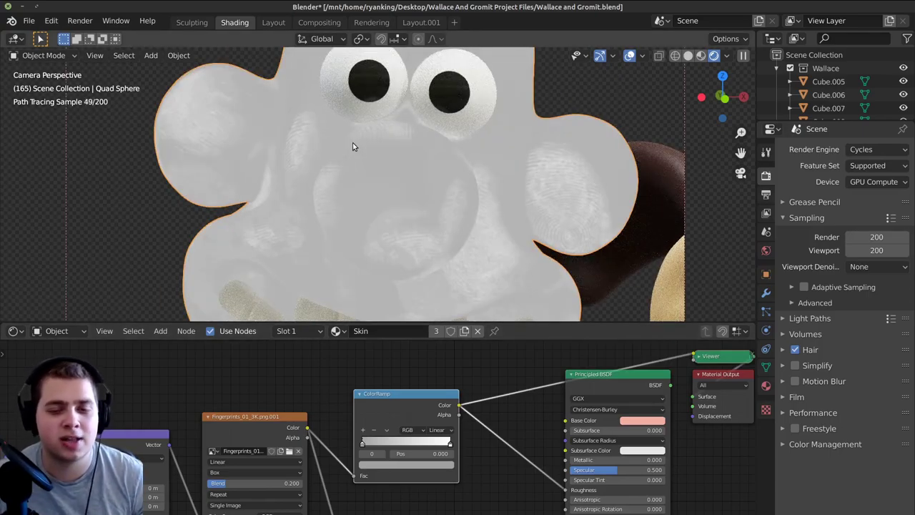
pyautogui.keyDown('ctrl'); pyautogui.keyDown('shift'); pyautogui.click(588, 377); pyautogui.keyUp('shift'); pyautogui.keyUp('ctrl')
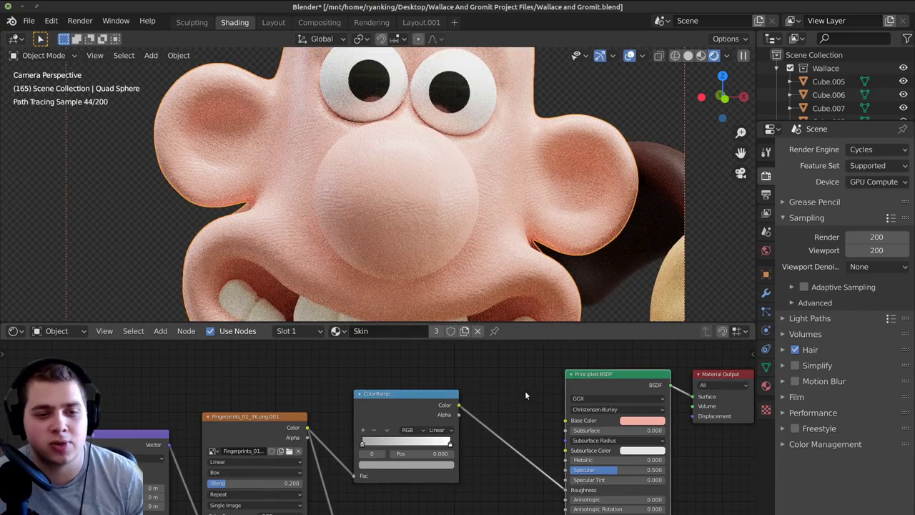
# Space out the Invert and Bump nodes in the Skin material's node tree.
pyautogui.scroll(-1, 525, 391)
pyautogui.moveTo(350, 380)
pyautogui.mouseDown(button='middle')
pyautogui.moveTo(349, 401)
pyautogui.moveTo(341, 388)
pyautogui.mouseUp(button='middle')
pyautogui.scroll(1, 341, 388)
pyautogui.moveTo(472, 436); pyautogui.dragTo(435, 422)
pyautogui.scroll(2, 435, 422)
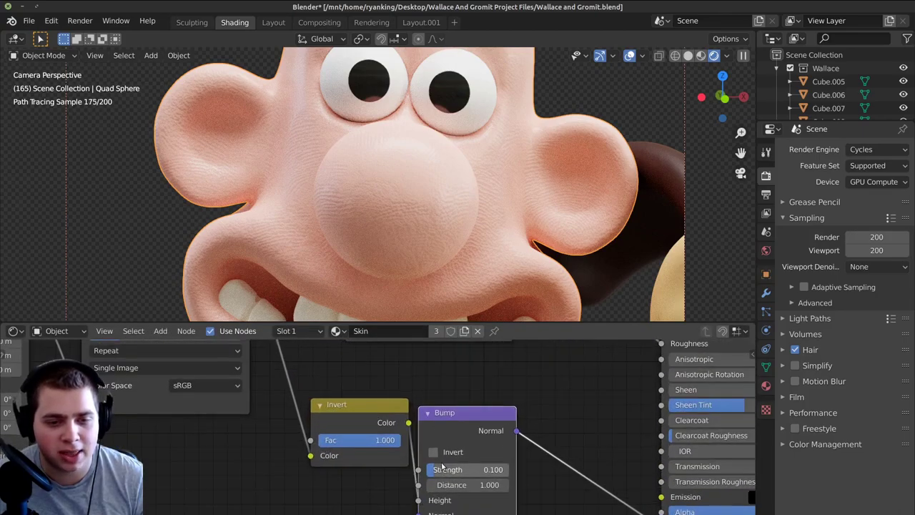
pyautogui.scroll(-3, 476, 479)
pyautogui.scroll(3, 443, 429)
pyautogui.moveTo(343, 367)
pyautogui.mouseDown()
pyautogui.moveTo(323, 379)
pyautogui.moveTo(335, 382)
pyautogui.mouseUp()
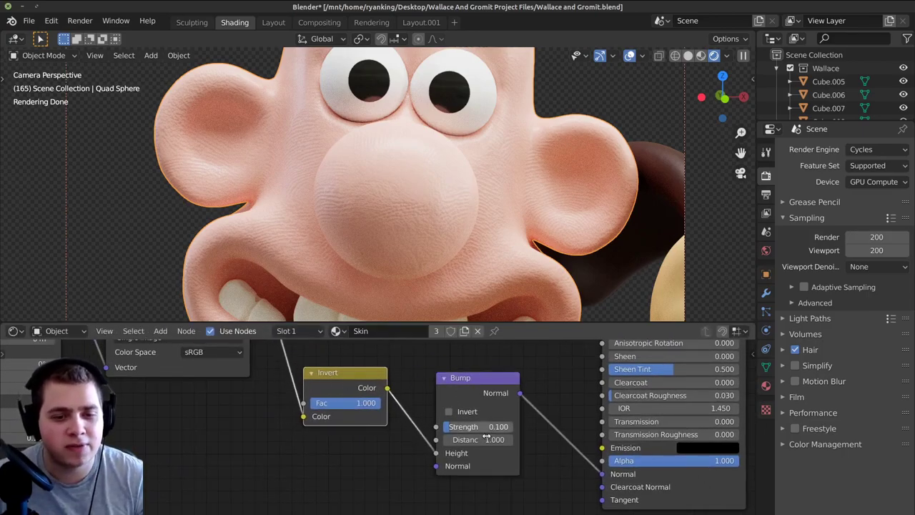
# Preview the Bump node's normal output directly on Wallace's head.
pyautogui.scroll(1, 501, 365)
pyautogui.scroll(2, 537, 439)
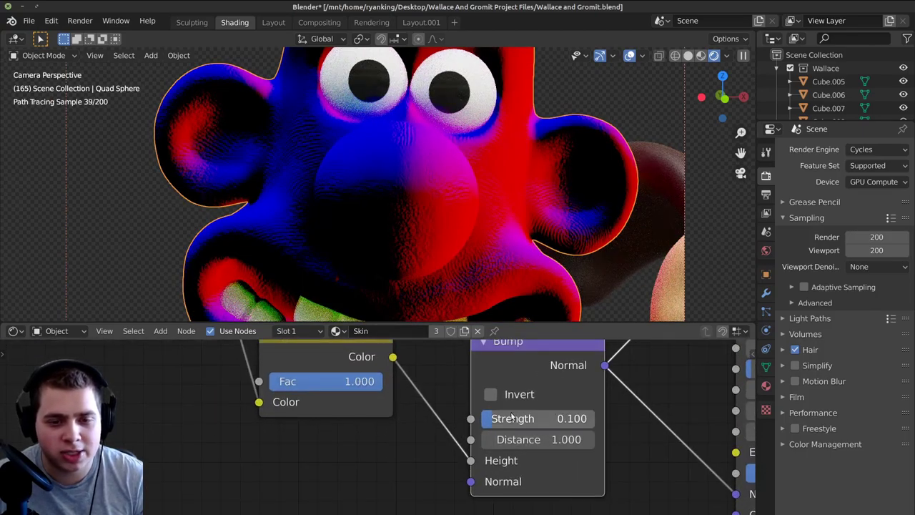
pyautogui.scroll(-4, 377, 146)
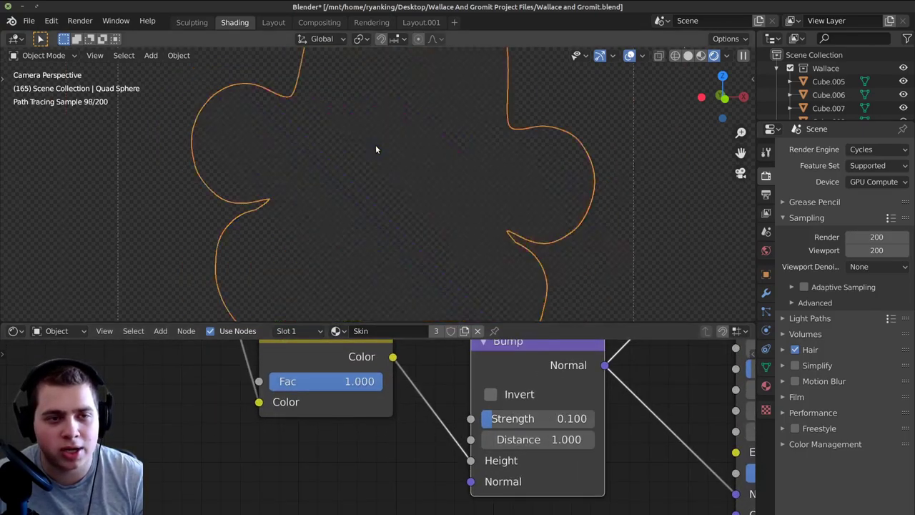
pyautogui.scroll(-4, 561, 399)
pyautogui.scroll(-3, 438, 415)
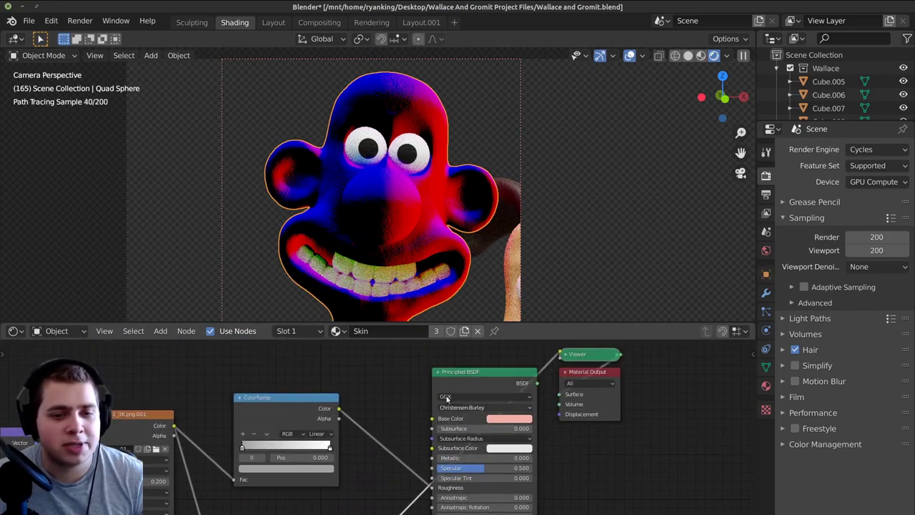
# Restore the Principled BSDF preview and redraw the render region around the whole camera frame with both characters.
pyautogui.scroll(-4, 544, 143)
pyautogui.hotkey('ctrl', 'b')
pyautogui.moveTo(567, 96); pyautogui.dragTo(318, 293)
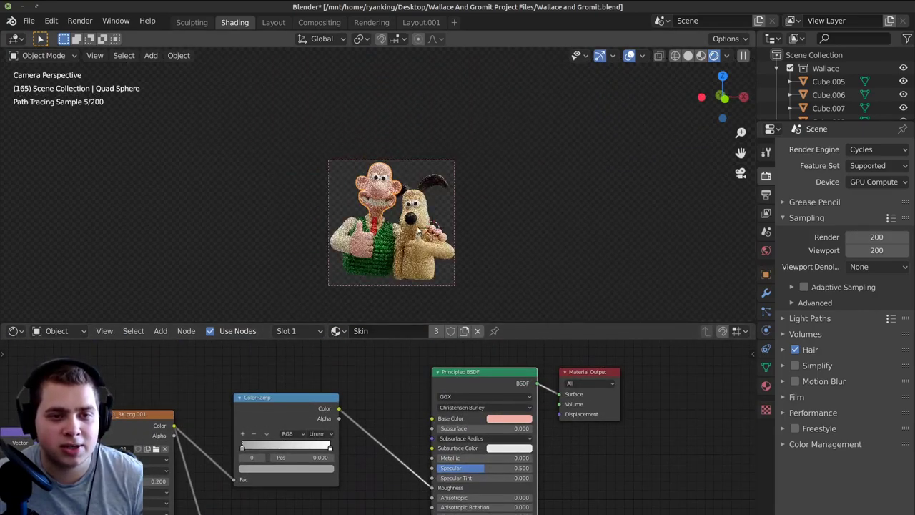
pyautogui.scroll(3, 439, 212)
pyautogui.scroll(1, 439, 212)
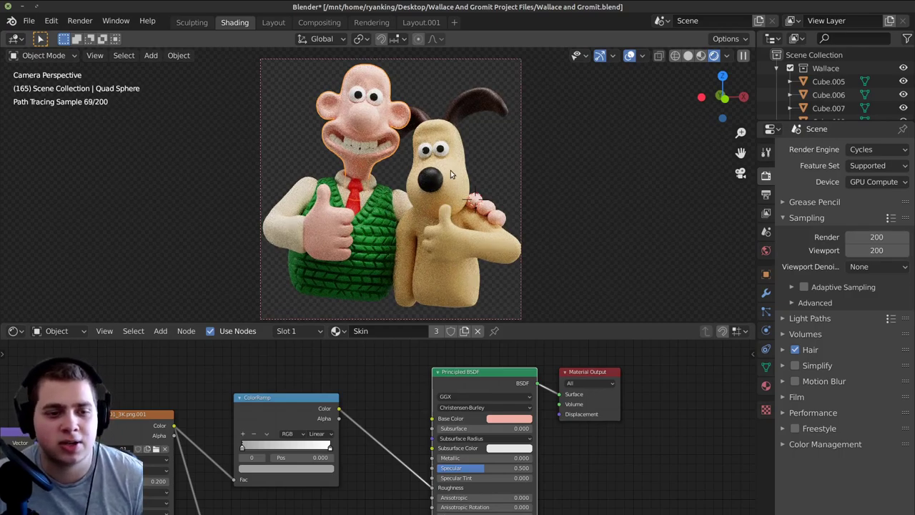
# Set the Base Color of Gromit's head material to tan with hue 0.092, saturation 0.421 and value 0.829.
pyautogui.click(450, 171)
pyautogui.moveTo(395, 396); pyautogui.dragTo(313, 390, button='middle')
pyautogui.scroll(3, 314, 390)
pyautogui.click(399, 414)
pyautogui.click(420, 296)
pyautogui.click(410, 314)
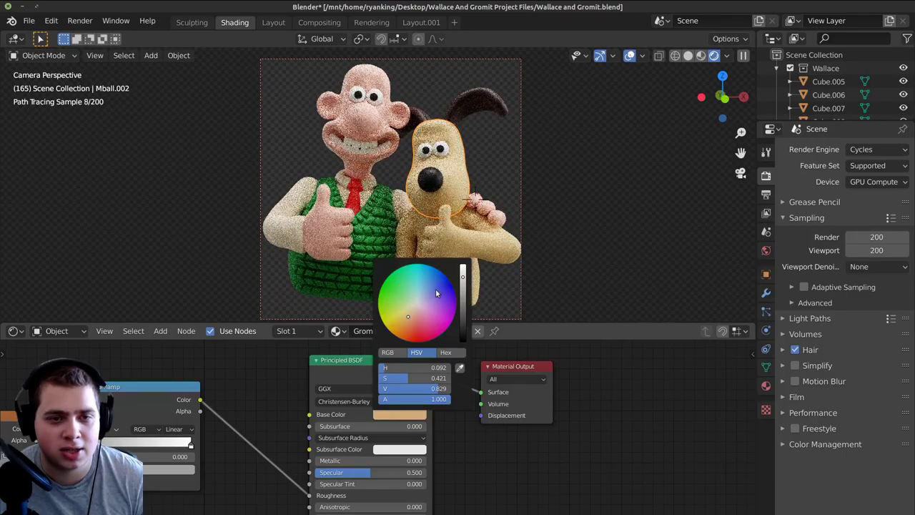
# Inspect the black Base Color of the pupil material, Material.002, on Wallace's eyes.
pyautogui.scroll(6, 378, 153)
pyautogui.click(377, 153)
pyautogui.scroll(5, 377, 152)
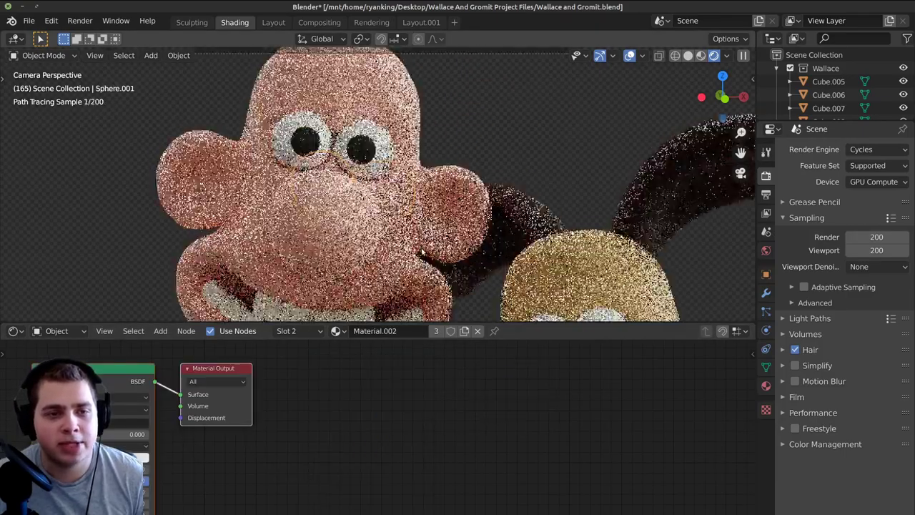
pyautogui.moveTo(220, 469); pyautogui.dragTo(436, 422, button='middle')
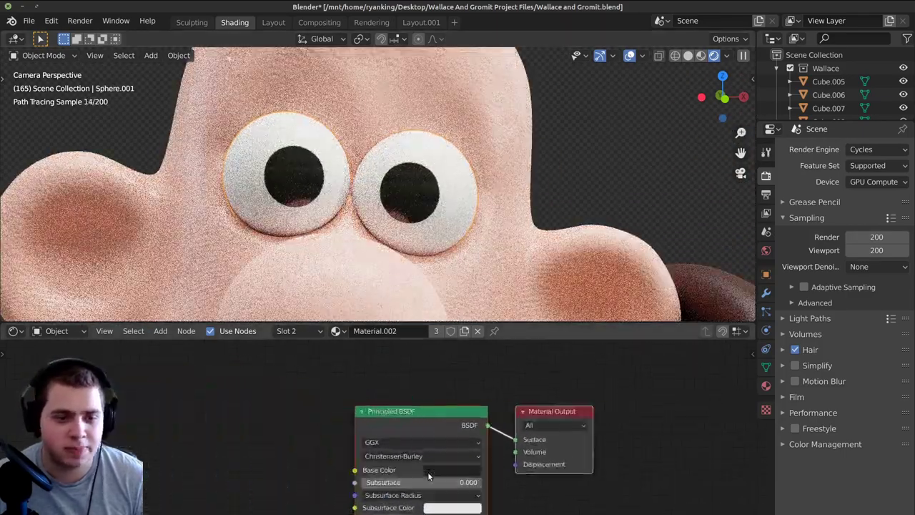
pyautogui.scroll(3, 436, 429)
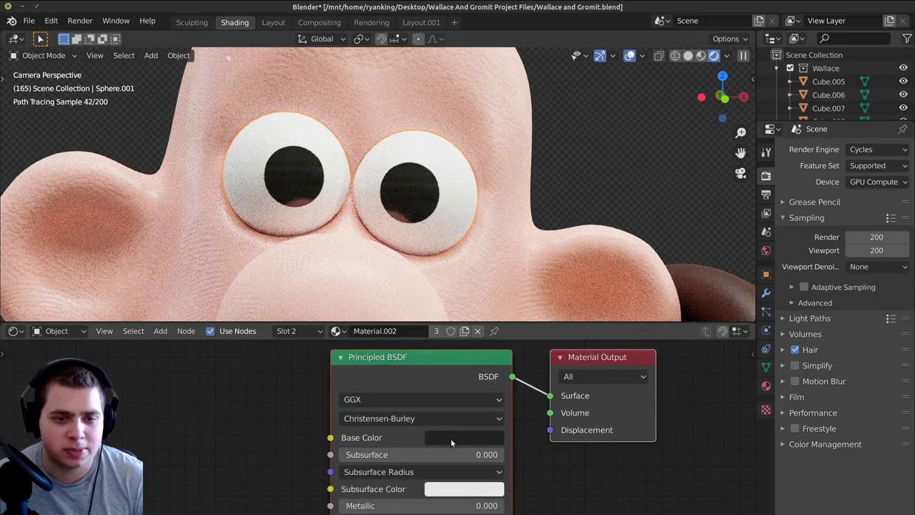
pyautogui.click(450, 438)
pyautogui.keyDown('shift'); pyautogui.scroll(-4, 387, 491); pyautogui.keyUp('shift')
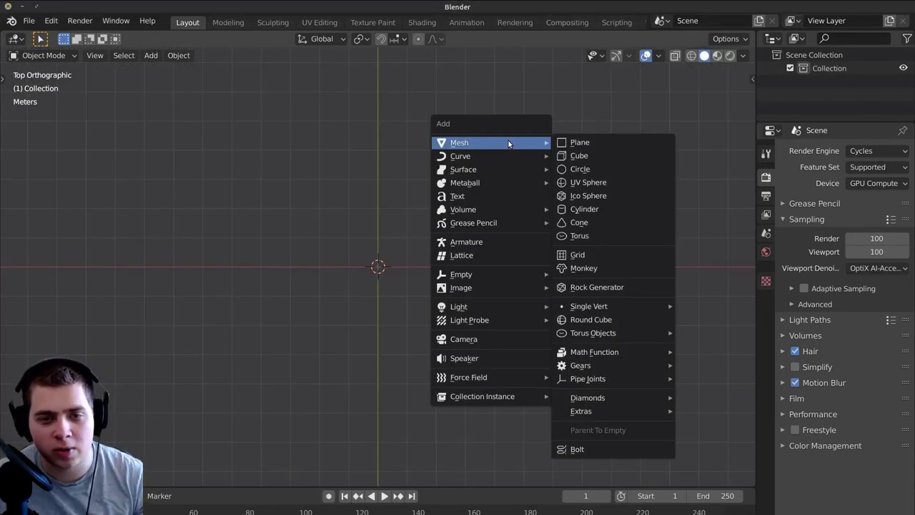
# Add a mesh circle at the origin of the empty scene, scale it up and start editing its mesh.
pyautogui.click(580, 169)
pyautogui.scroll(2, 486, 257)
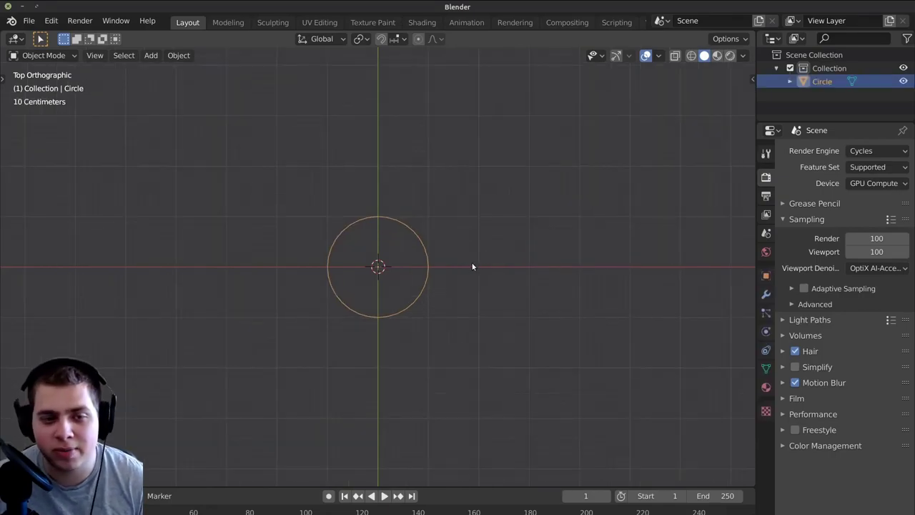
pyautogui.press('s')
pyautogui.click(665, 279)
pyautogui.press('Tab')
pyautogui.keyDown('shift'); pyautogui.moveTo(558, 274); pyautogui.dragTo(532, 268, button='middle'); pyautogui.keyUp('shift')
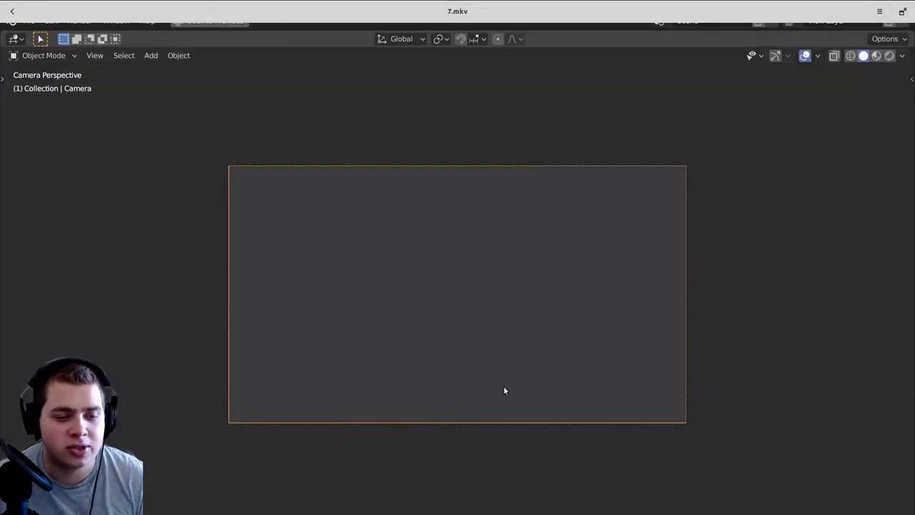
# Assign the orange Material.001 to the ring of faces around the circular opening.
pyautogui.scroll(-5, 505, 389)
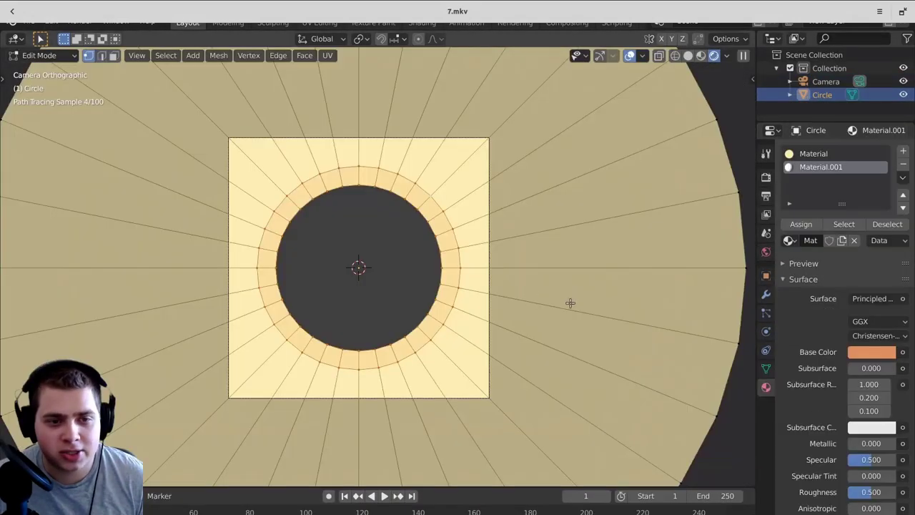
pyautogui.click(801, 224)
pyautogui.scroll(3, 480, 235)
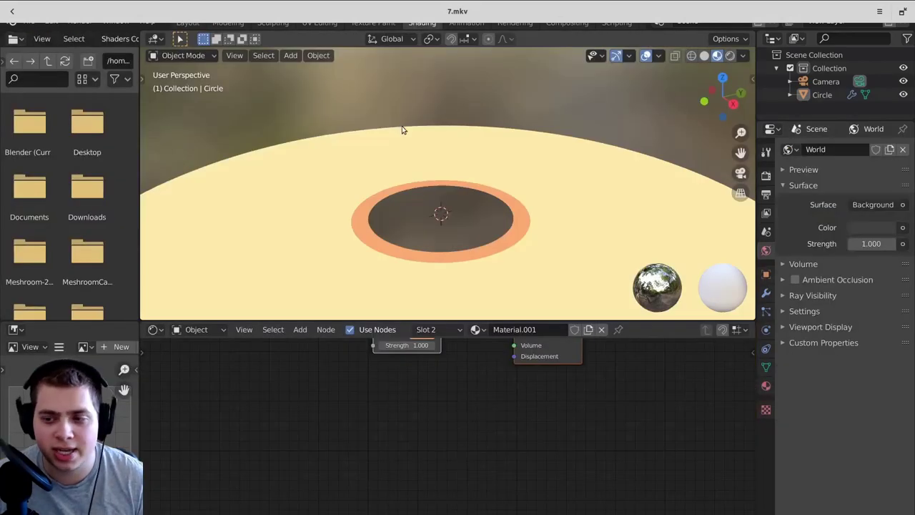
# Adjust the ColorRamp stops for the ring's woven cloth texture to sharpen the weave and blend it from orange to black.
pyautogui.scroll(-3, 439, 178)
pyautogui.press('KP_7')
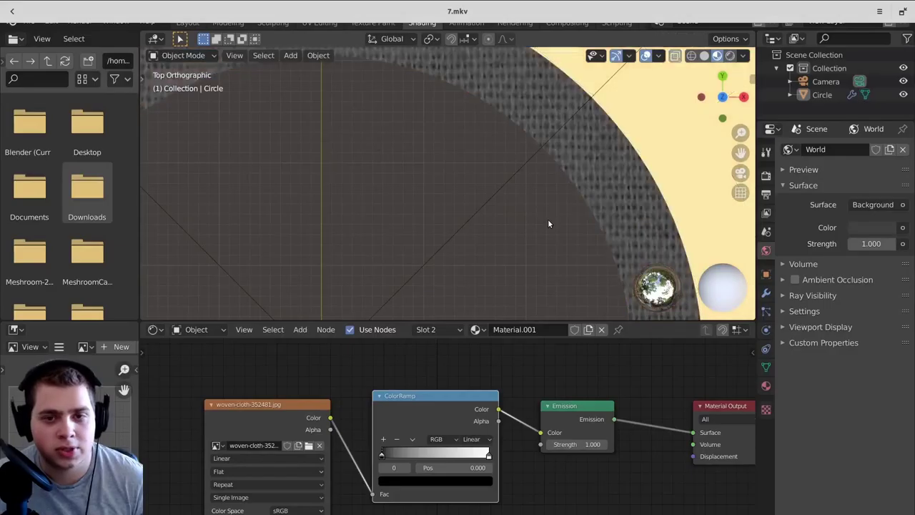
pyautogui.scroll(2, 526, 218)
pyautogui.moveTo(385, 457)
pyautogui.mouseDown()
pyautogui.moveTo(408, 457)
pyautogui.moveTo(390, 455)
pyautogui.mouseUp()
pyautogui.moveTo(488, 456); pyautogui.dragTo(443, 455)
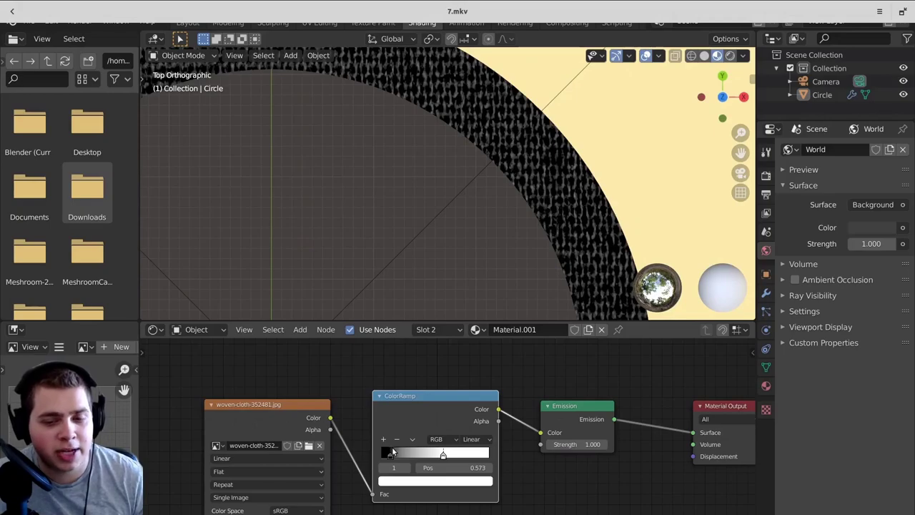
pyautogui.click(392, 453)
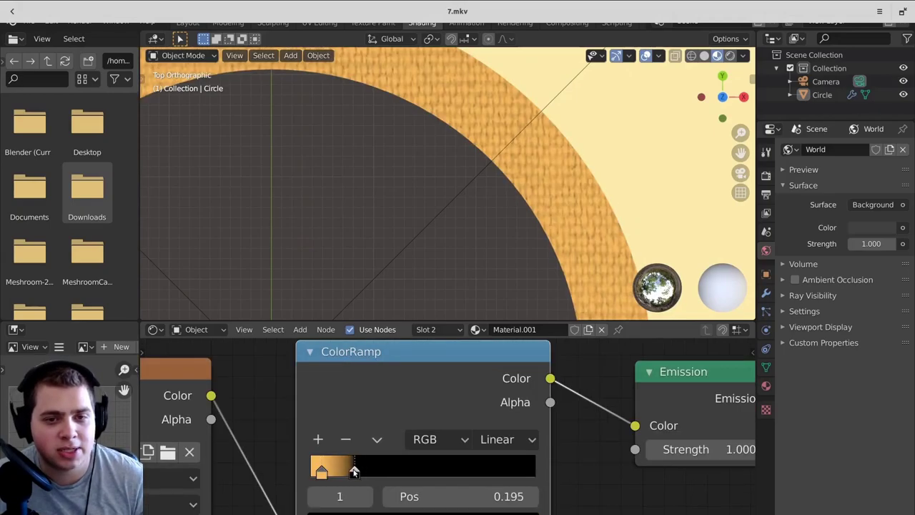
pyautogui.moveTo(353, 469); pyautogui.dragTo(366, 469)
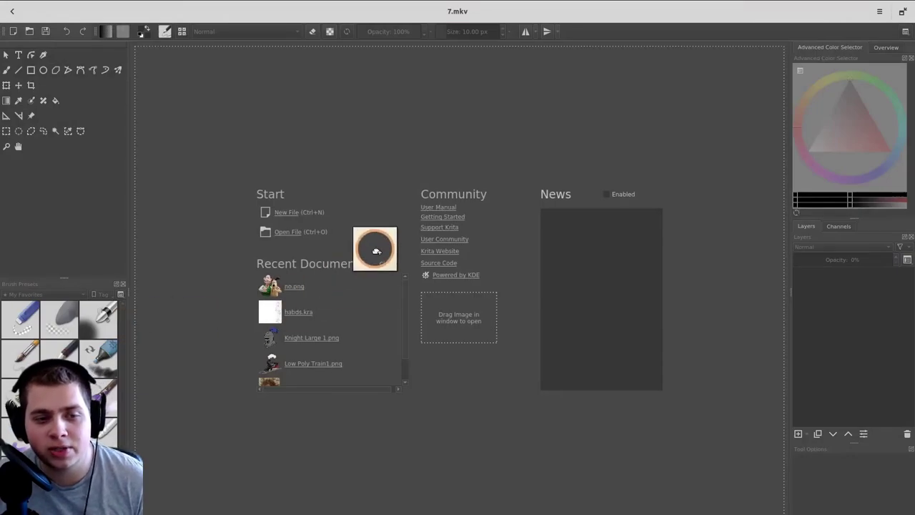
# In Krita, open Circle.png and insert the Wallace and Gromit render as a new layer above it.
pyautogui.moveTo(369, 245); pyautogui.dragTo(369, 247)
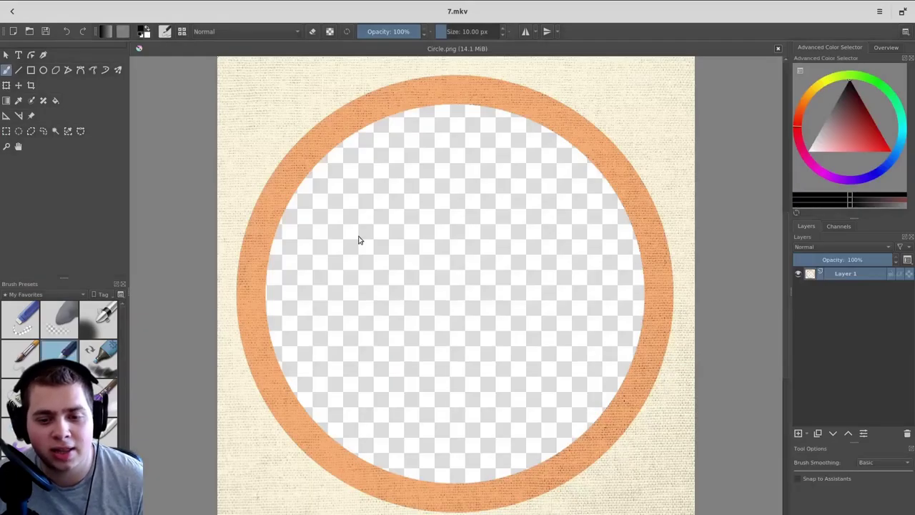
pyautogui.moveTo(912, 318); pyautogui.dragTo(470, 316)
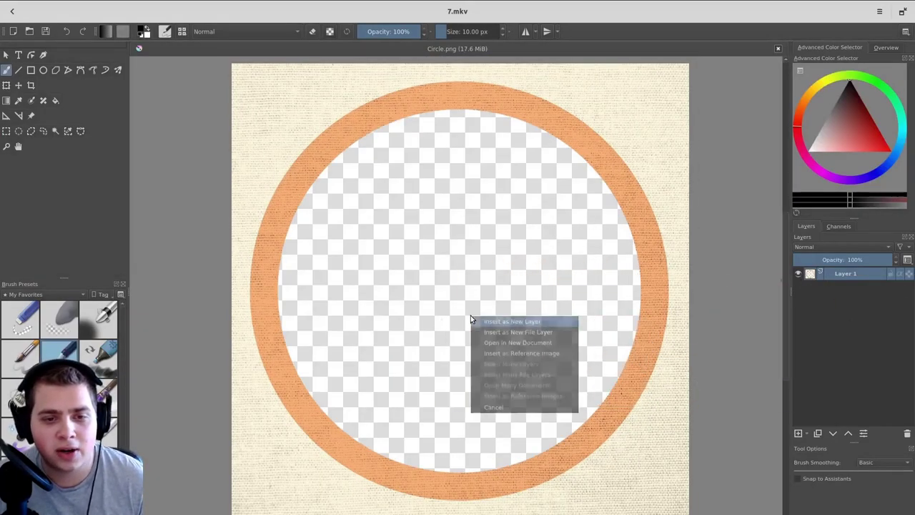
pyautogui.click(535, 322)
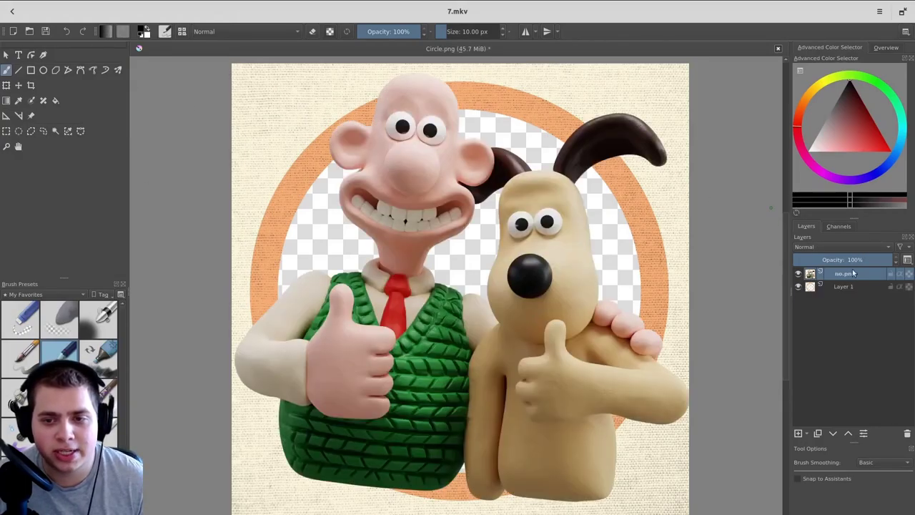
# Move the character render beneath the circle frame layer and insert the red texture image as the bottom layer.
pyautogui.click(834, 434)
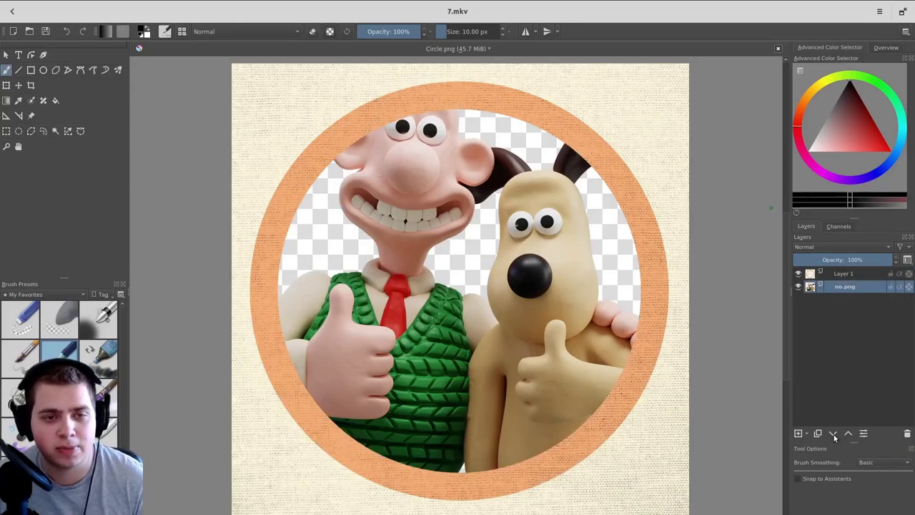
pyautogui.moveTo(545, 216); pyautogui.dragTo(487, 204)
pyautogui.click(516, 211)
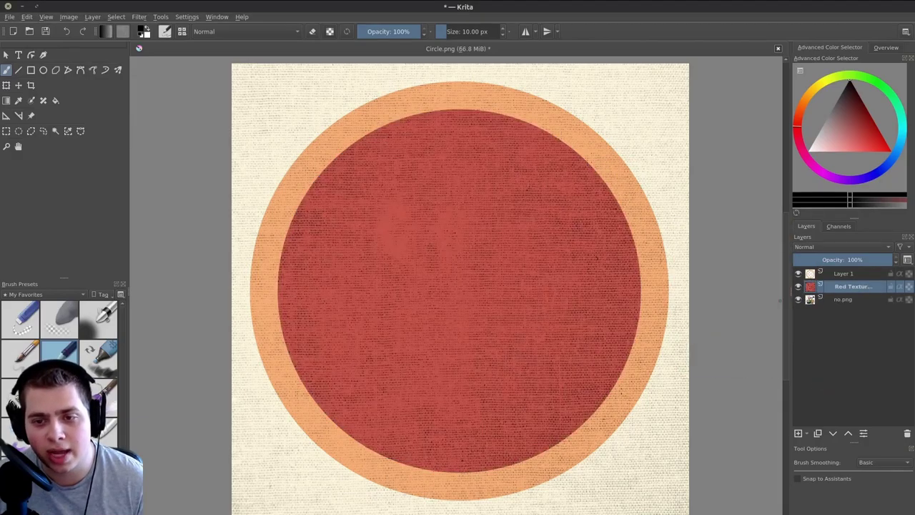
pyautogui.click(834, 433)
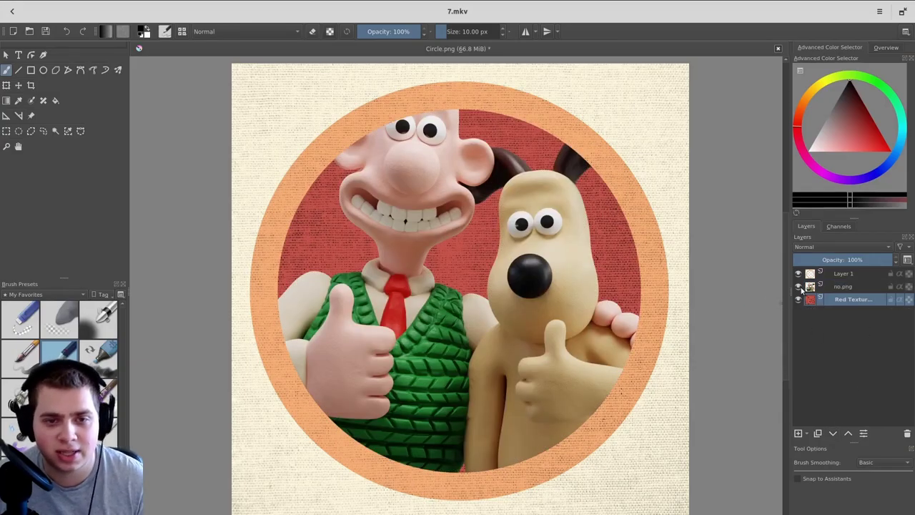
# Insert a second copy of no.png as a new layer and move it to the top of the layer stack.
pyautogui.click(799, 287)
pyautogui.moveTo(799, 287); pyautogui.dragTo(797, 275)
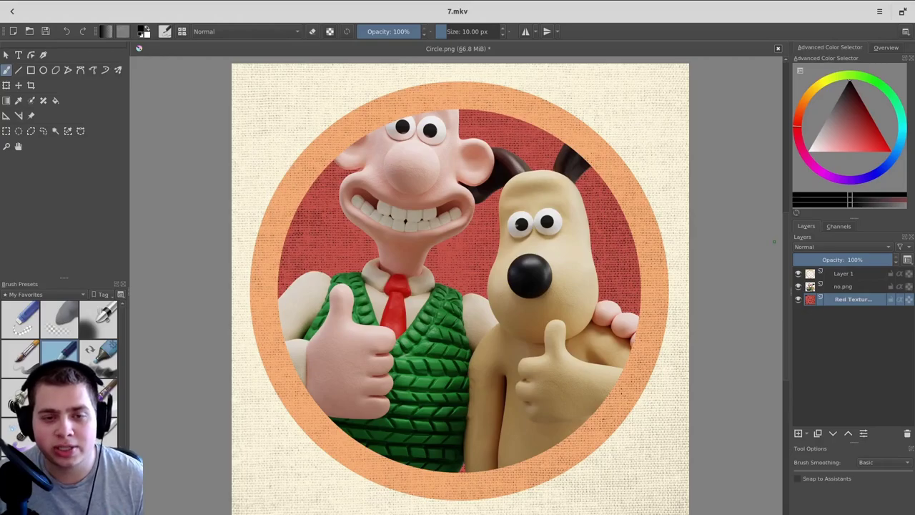
pyautogui.moveTo(608, 226); pyautogui.dragTo(401, 188)
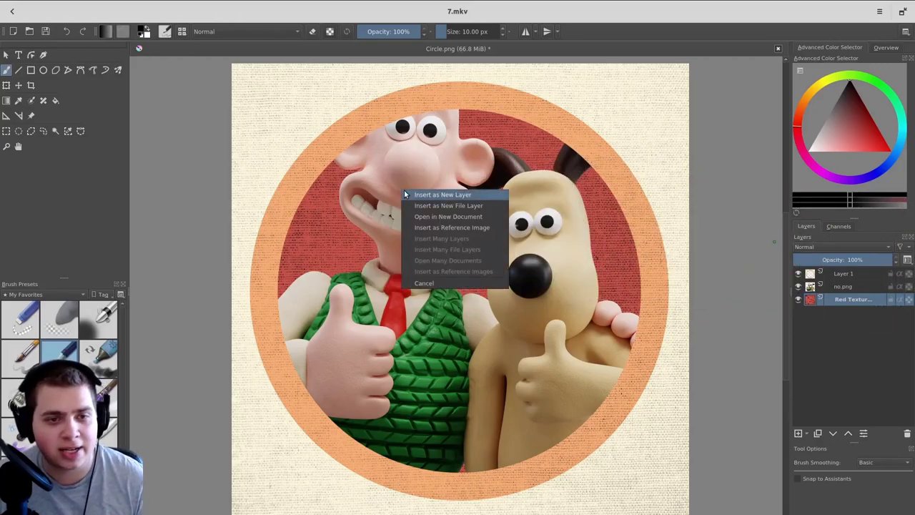
pyautogui.click(429, 195)
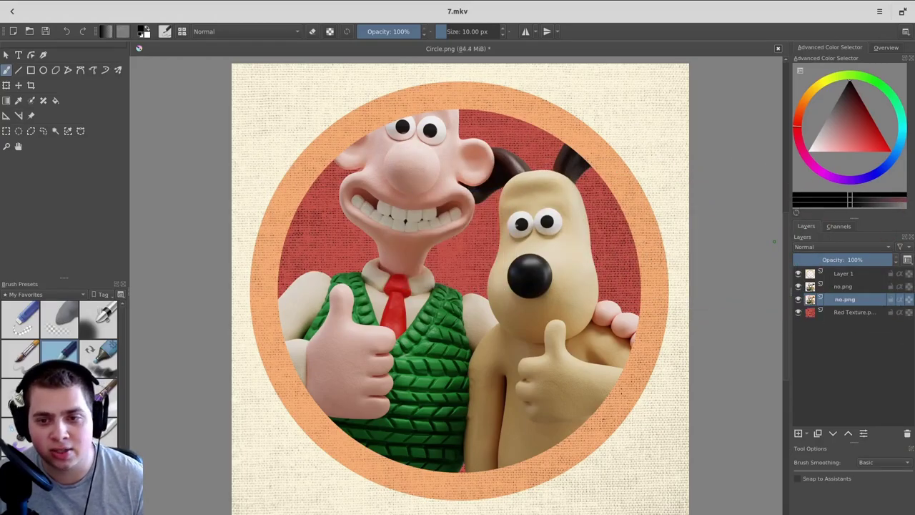
pyautogui.click(799, 299)
pyautogui.click(799, 287)
pyautogui.click(799, 287)
pyautogui.click(799, 299)
pyautogui.click(847, 433)
pyautogui.click(848, 434)
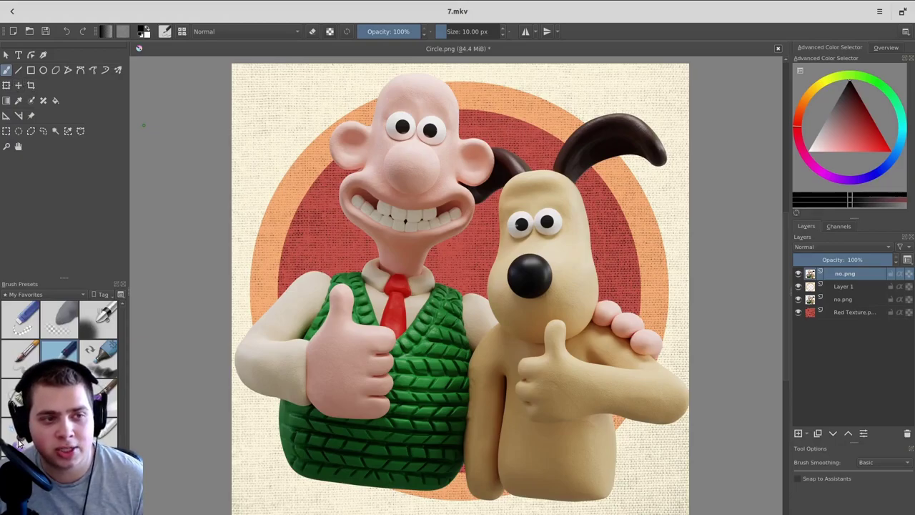
# With a 518 px brush in eraser mode, erase the top copy's arms and lower bodies where they overlap the ring.
pyautogui.click(20, 364)
pyautogui.keyDown('shift'); pyautogui.moveTo(485, 334); pyautogui.dragTo(543, 332); pyautogui.keyUp('shift')
pyautogui.click(313, 31)
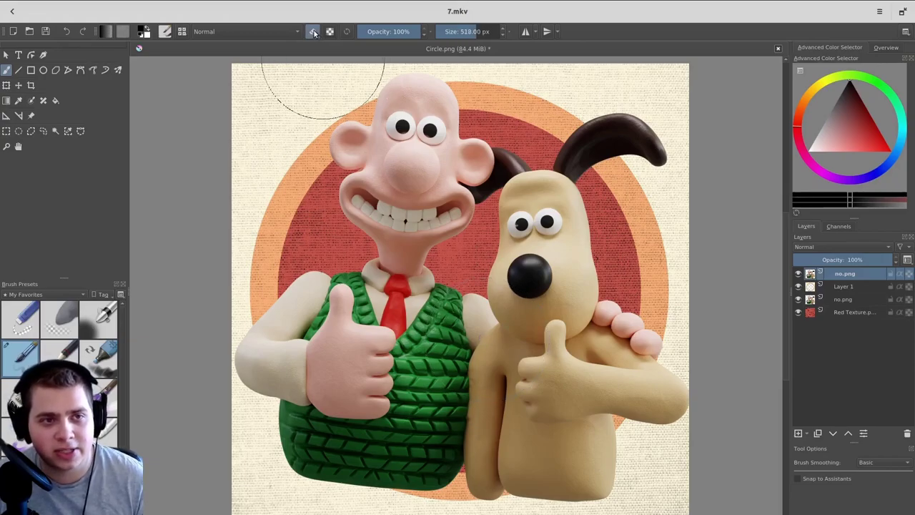
pyautogui.moveTo(647, 336)
pyautogui.mouseDown()
pyautogui.moveTo(644, 408)
pyautogui.moveTo(603, 419)
pyautogui.moveTo(617, 446)
pyautogui.moveTo(544, 483)
pyautogui.moveTo(389, 476)
pyautogui.moveTo(329, 458)
pyautogui.moveTo(253, 358)
pyautogui.mouseUp()
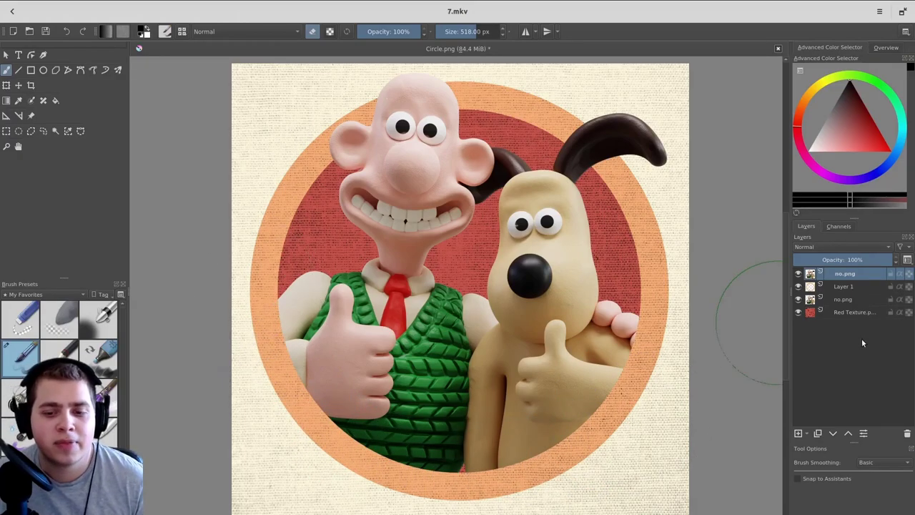
# Toggle the visibility of the frame and both character layers to examine how the partly erased copy overlaps the ring.
pyautogui.click(798, 287)
pyautogui.click(798, 299)
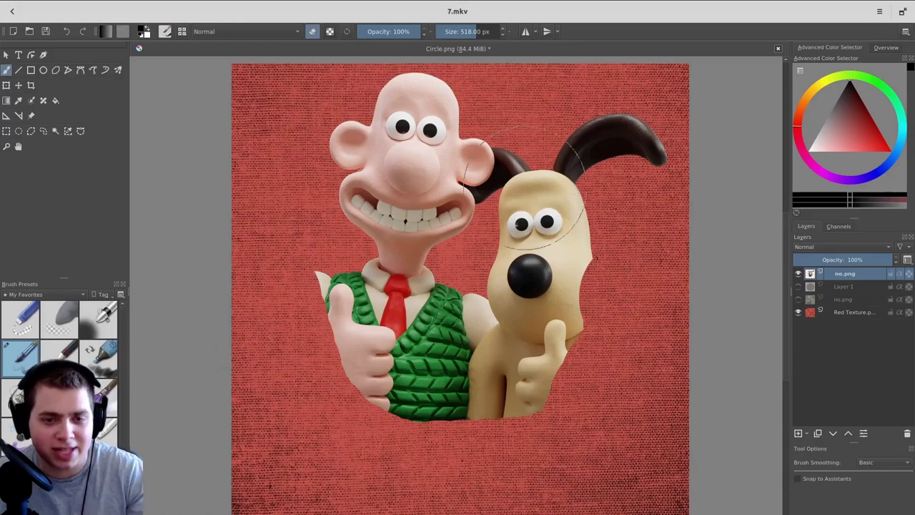
pyautogui.click(799, 287)
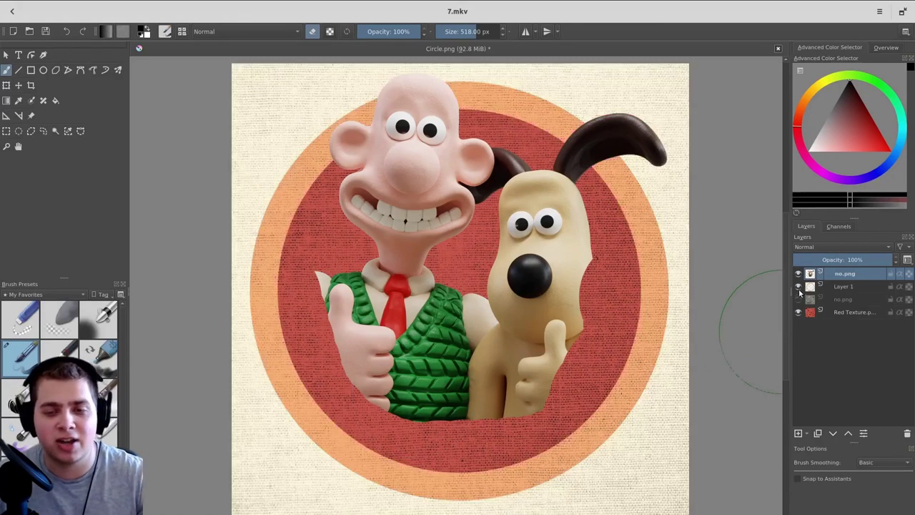
pyautogui.click(798, 299)
pyautogui.click(798, 274)
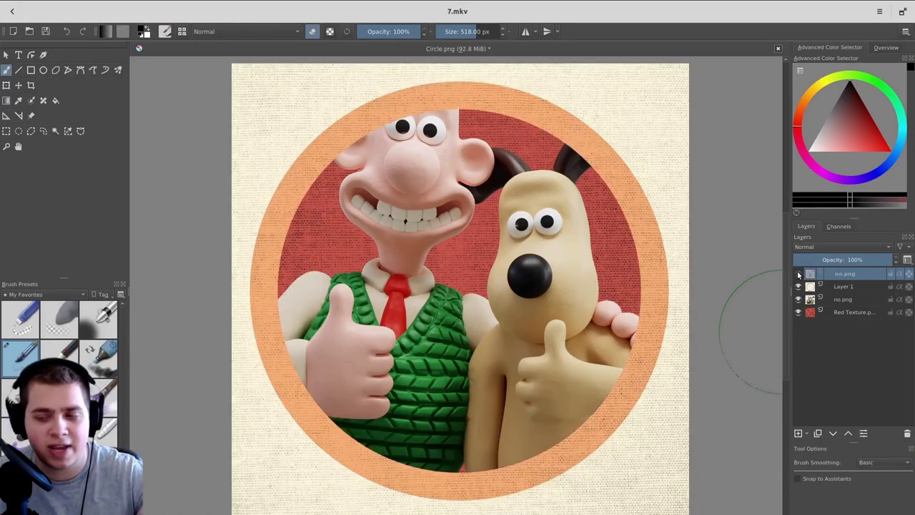
pyautogui.click(799, 274)
pyautogui.click(799, 299)
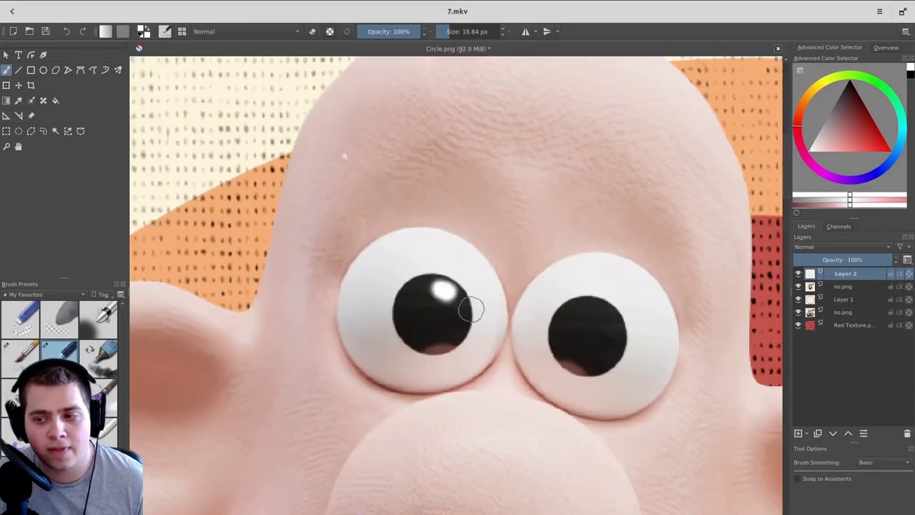
# On Layer 2, paint small white highlights on Wallace's second pupil and on both of Gromit's pupils.
pyautogui.moveTo(593, 309); pyautogui.dragTo(605, 313)
pyautogui.scroll(-3, 560, 384)
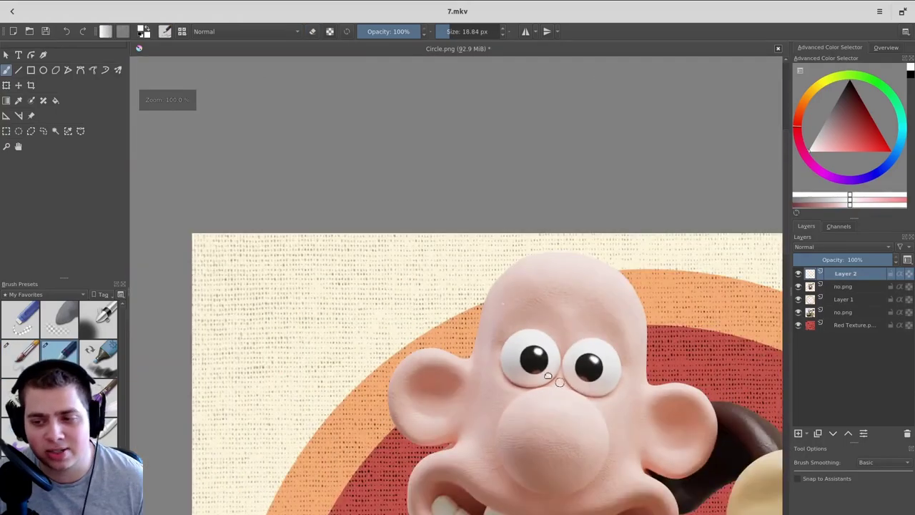
pyautogui.scroll(-1, 560, 384)
pyautogui.scroll(6, 599, 413)
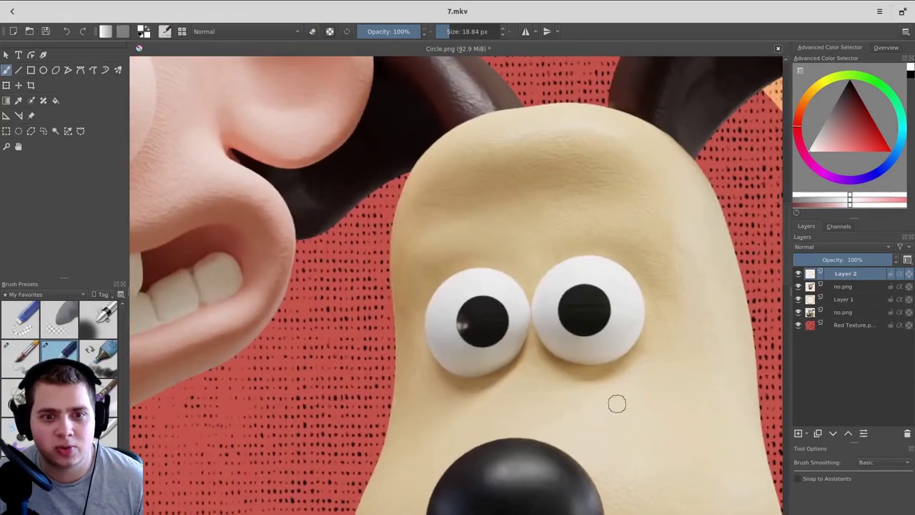
pyautogui.scroll(2, 617, 405)
pyautogui.moveTo(454, 286); pyautogui.dragTo(460, 291)
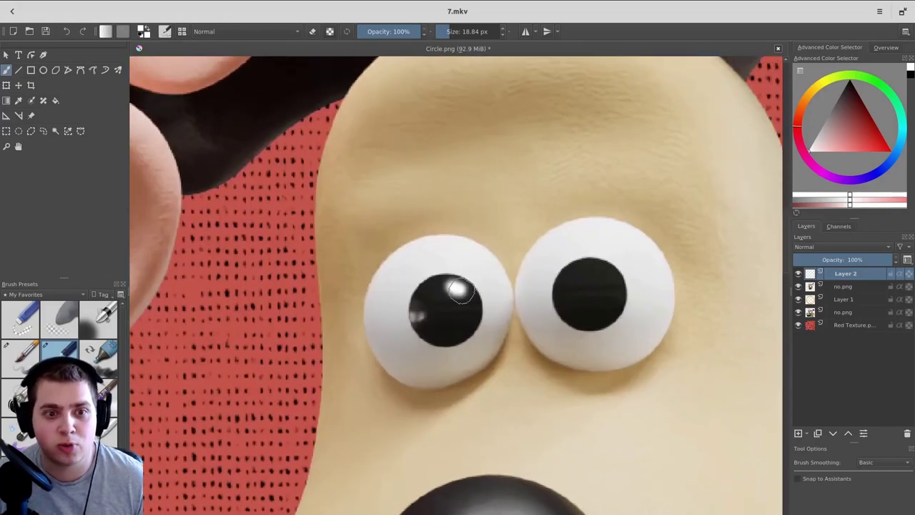
pyautogui.moveTo(598, 269); pyautogui.dragTo(607, 276)
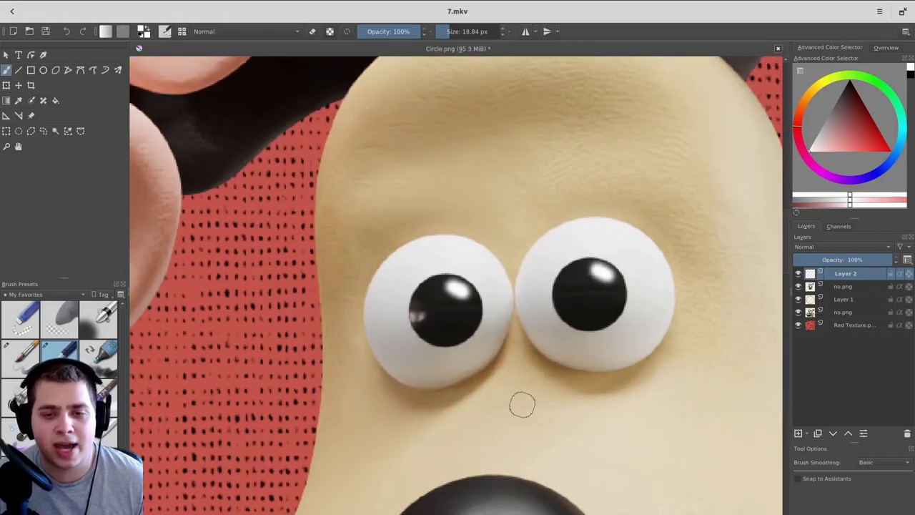
# Enlarge the brush and paint a white highlight on Gromit's black nose.
pyautogui.scroll(-2, 525, 397)
pyautogui.press(']')
pyautogui.moveTo(570, 325); pyautogui.dragTo(548, 327)
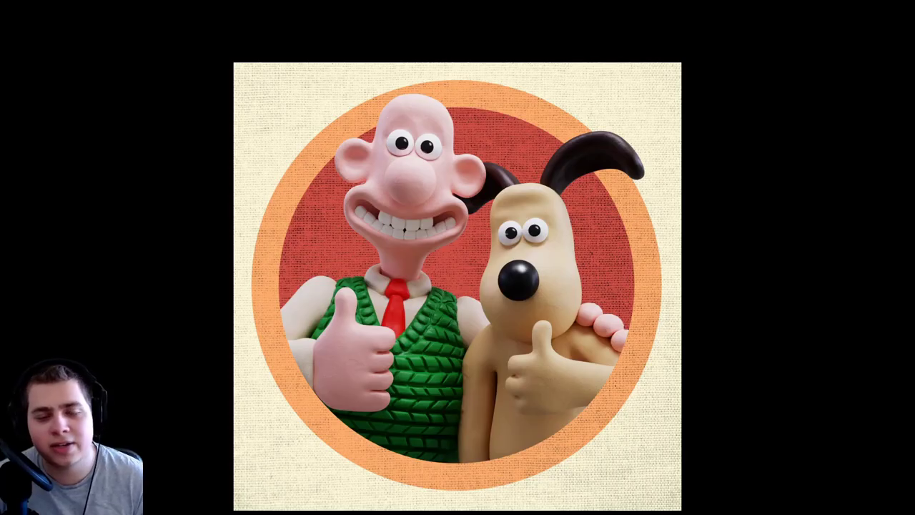